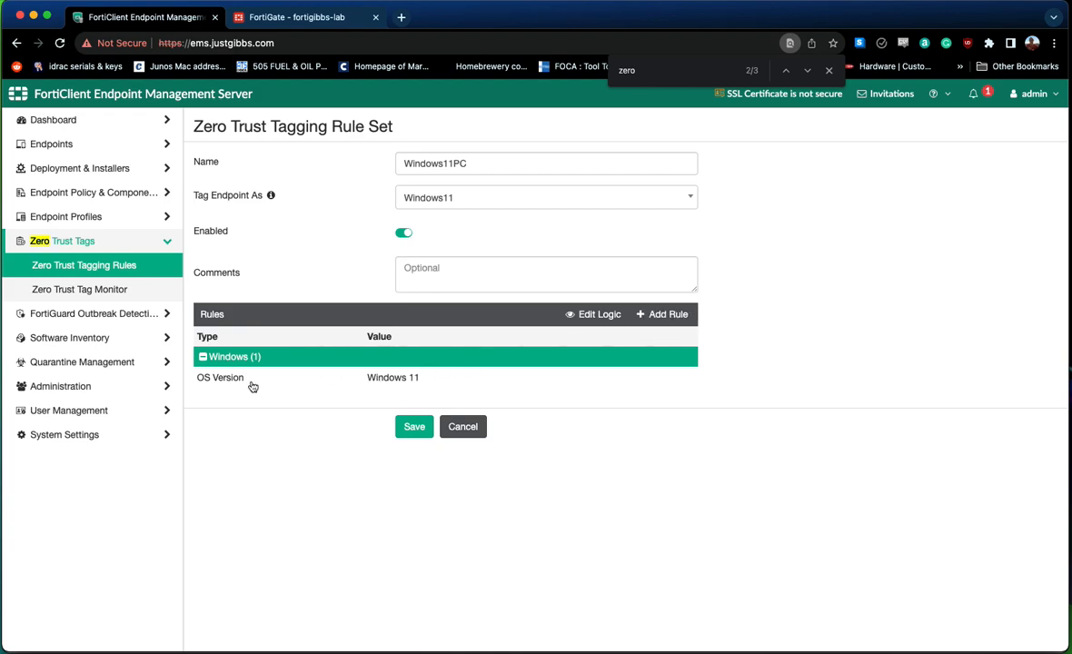
- Examine the available rule types and operating system options for a new rule in the Windows11PC tagging rule set, leaving without saving
left_click(673, 314)
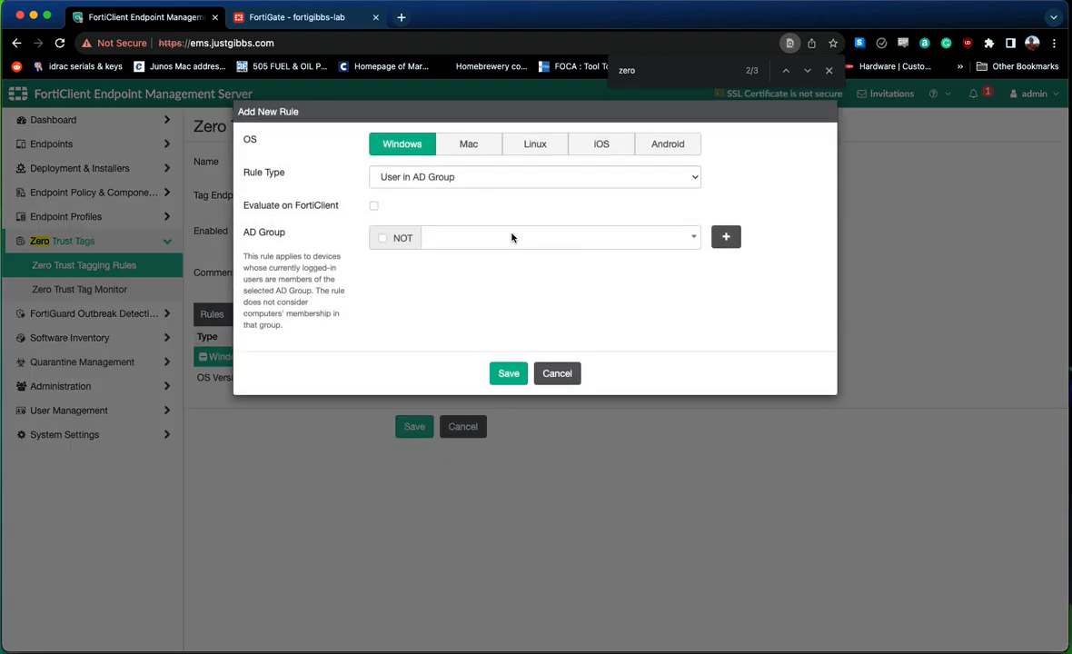
left_click(420, 175)
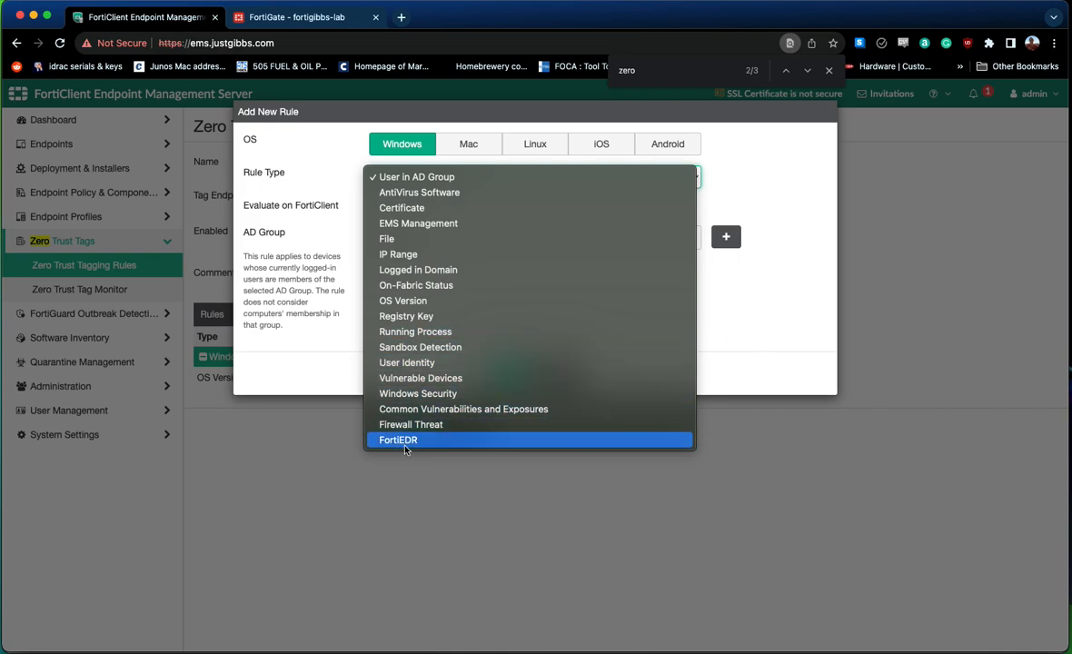
left_click(534, 168)
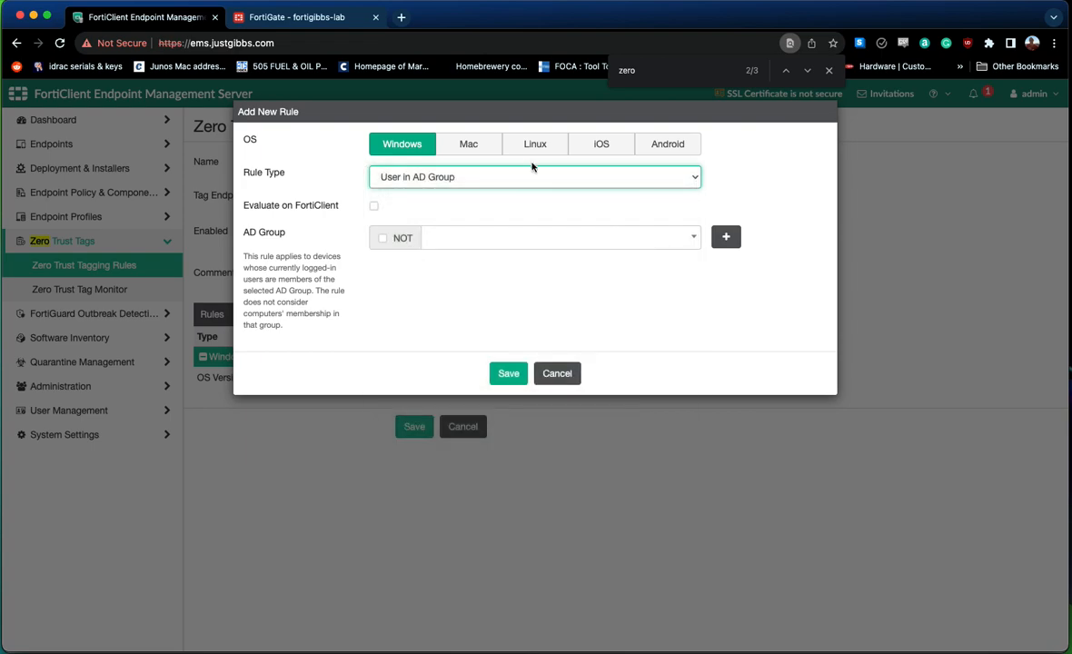
left_click(471, 148)
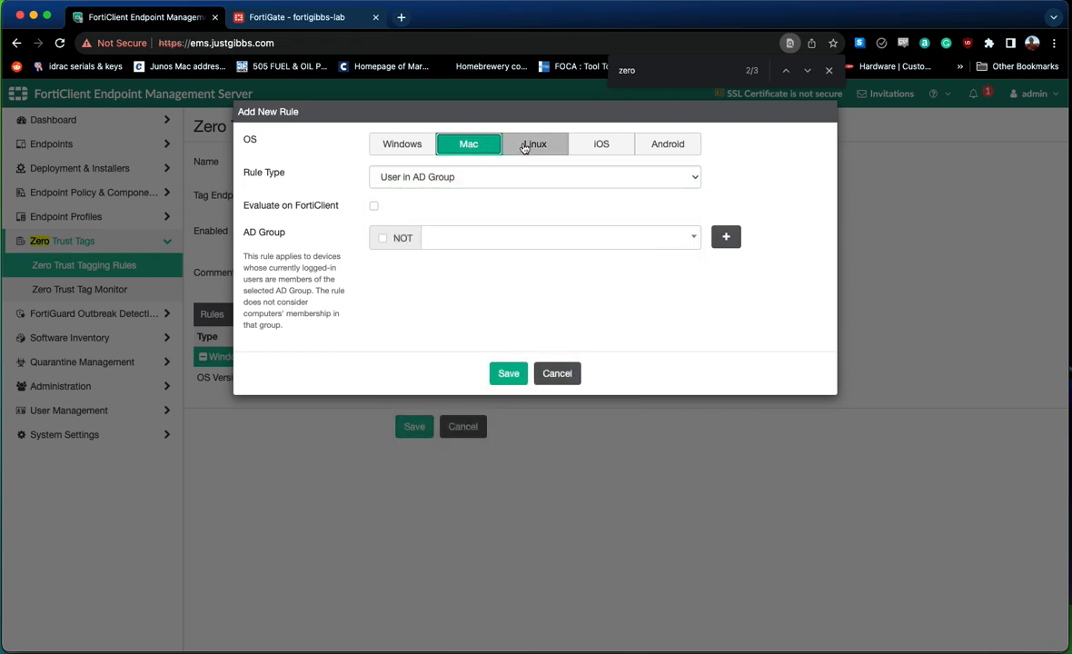
left_click(532, 148)
left_click(616, 149)
left_click(651, 149)
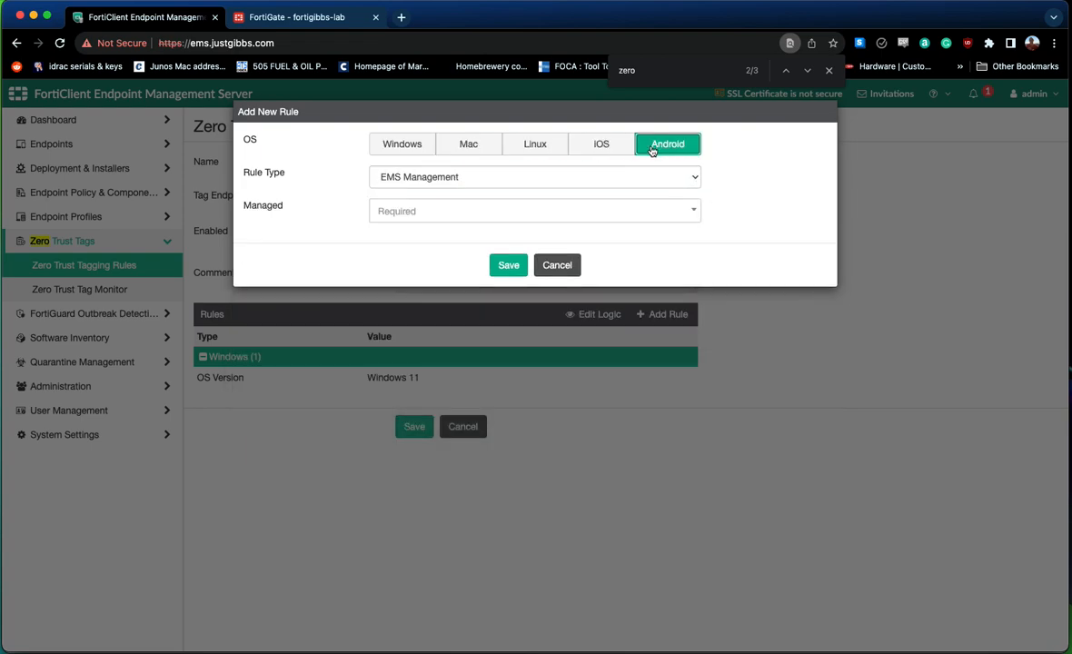
left_click(391, 146)
left_click(554, 266)
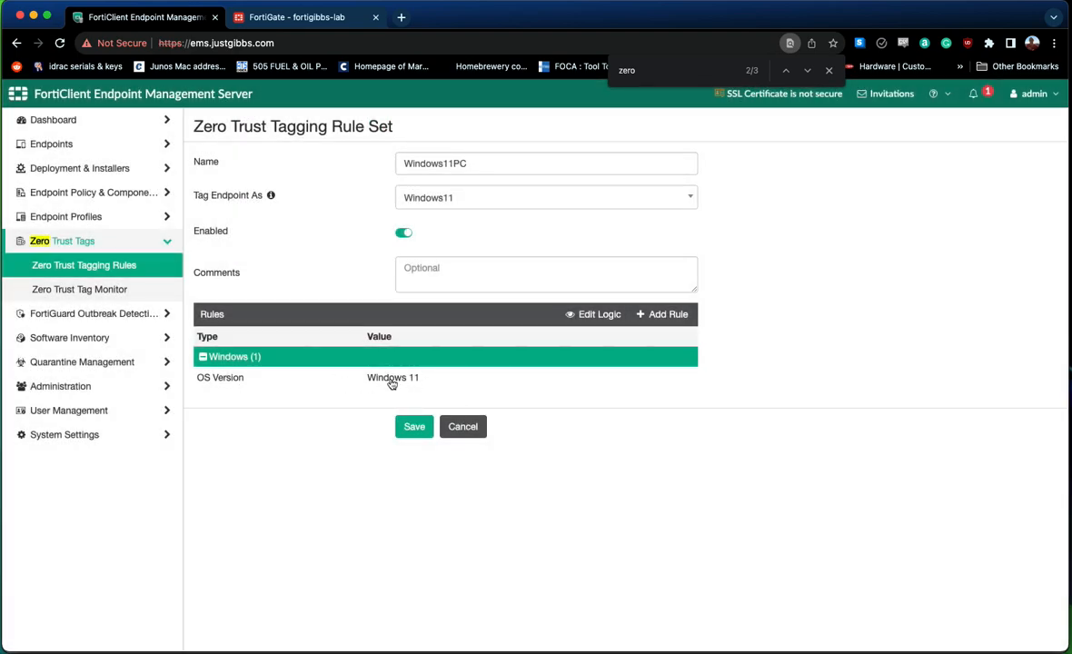
left_click(468, 425)
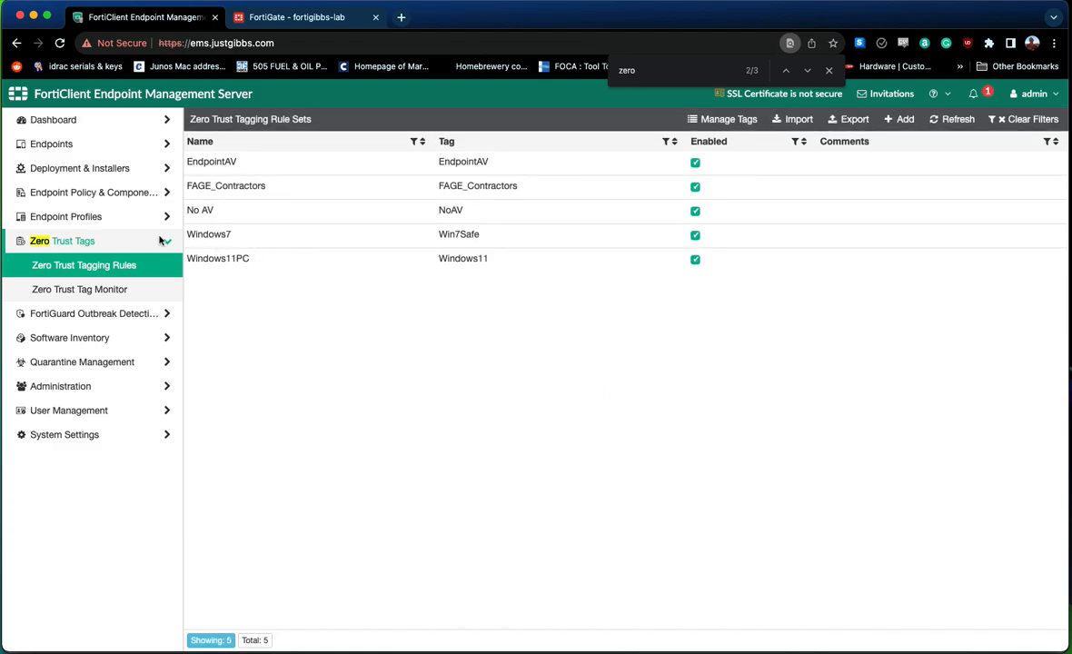
- Open the details of the JLG-Win11HP endpoint from the full endpoint list and check its Zero Trust tags for Windows11
left_click(52, 146)
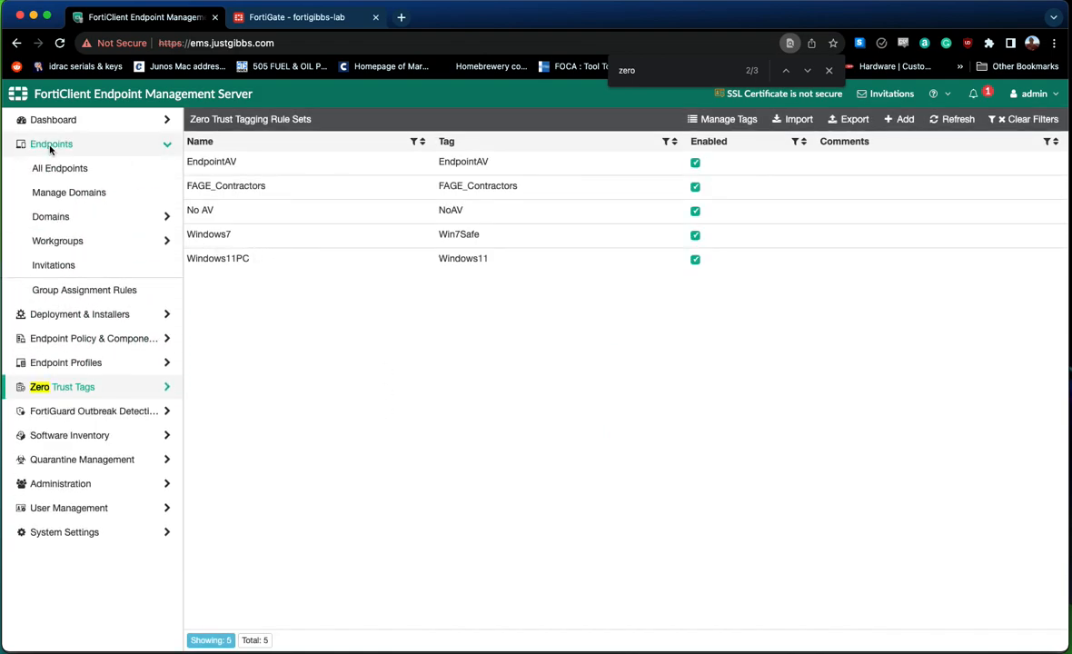
left_click(54, 168)
scroll(325, 327, "down", 4)
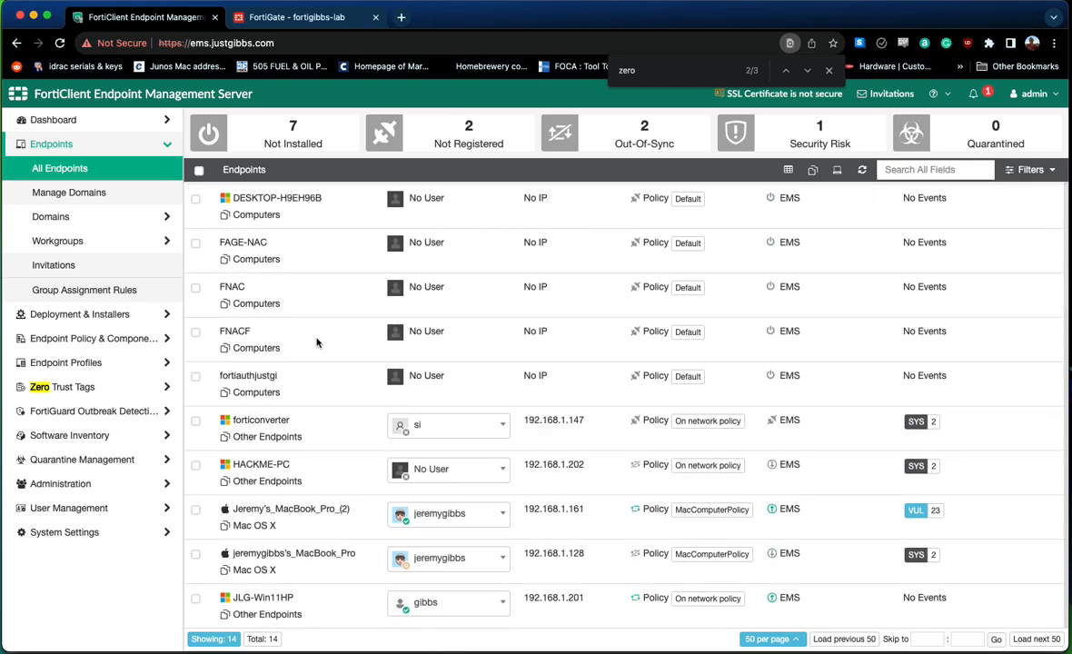
left_click(318, 609)
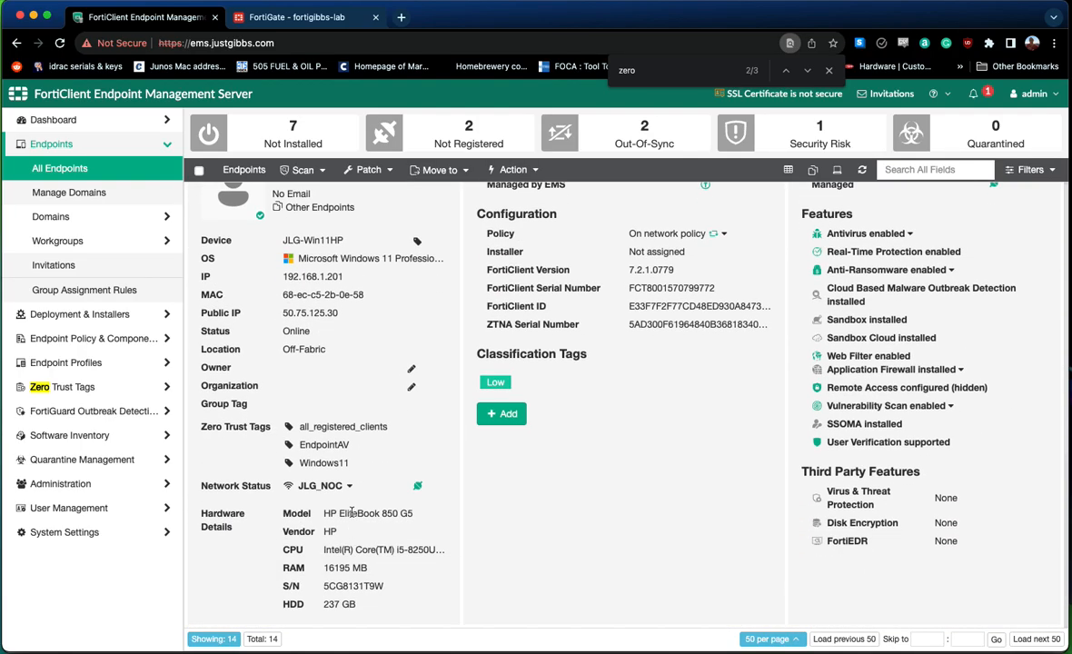
left_click_drag(351, 468, 293, 470)
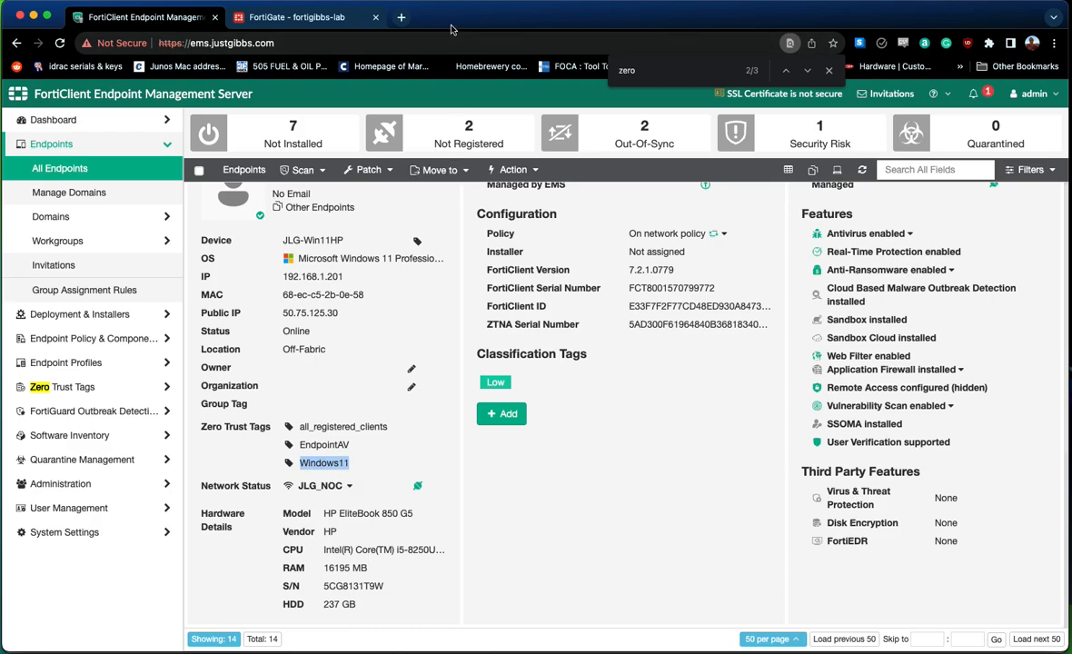
- Switch to the remote Windows 11 desktop, open the FortiClient console and check the Zero Trust tags on the user profile
key("ctrl+Left")
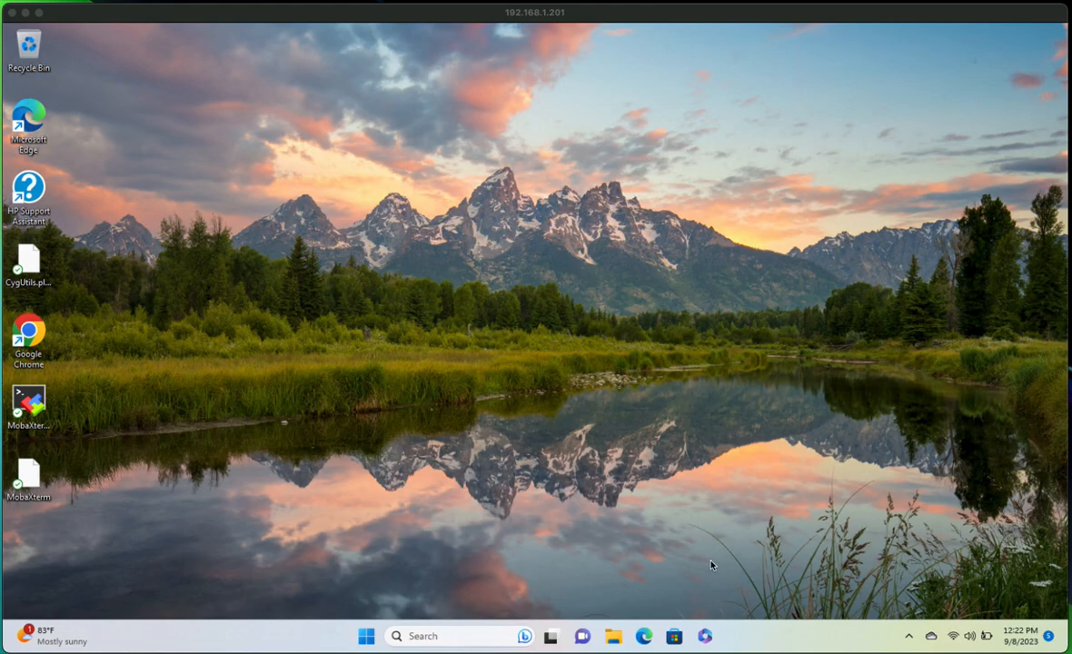
left_click(909, 636)
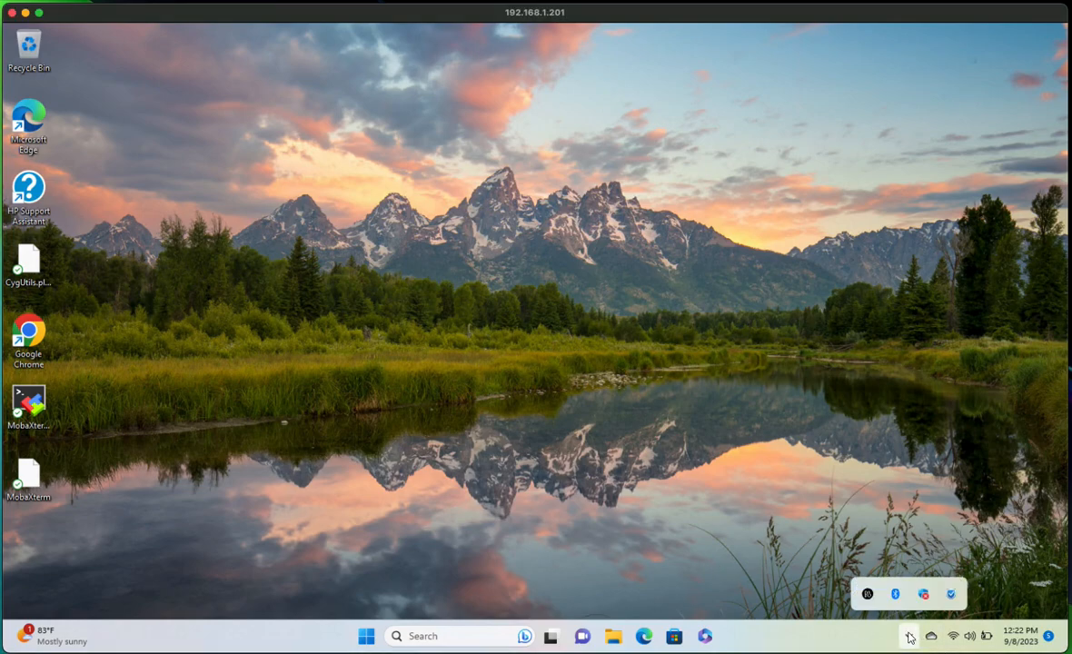
right_click(952, 596)
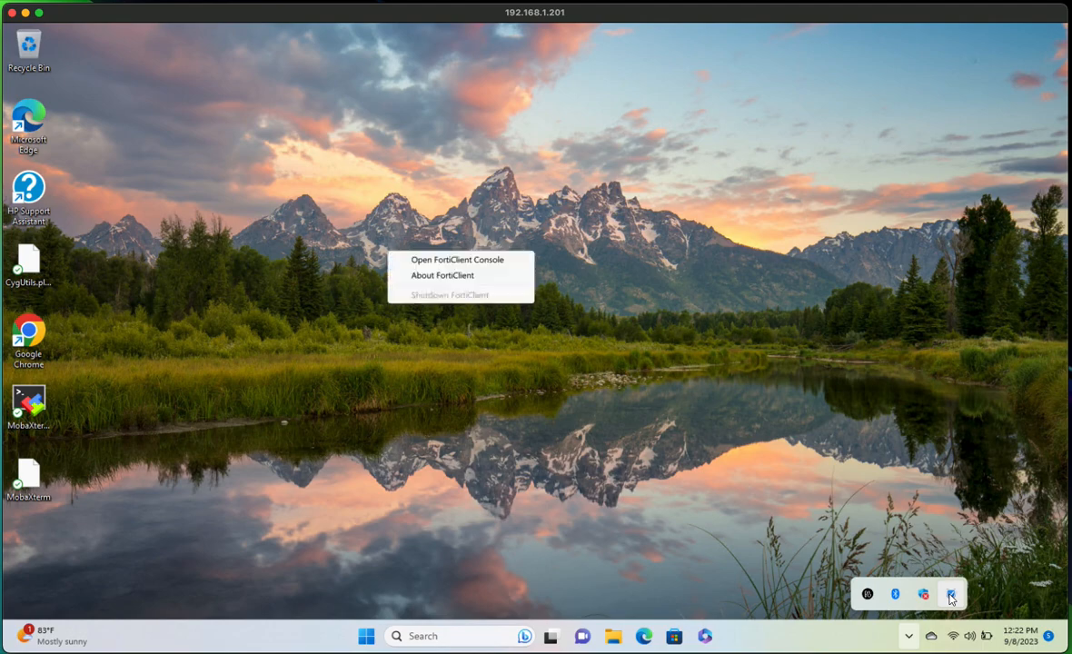
left_click(477, 260)
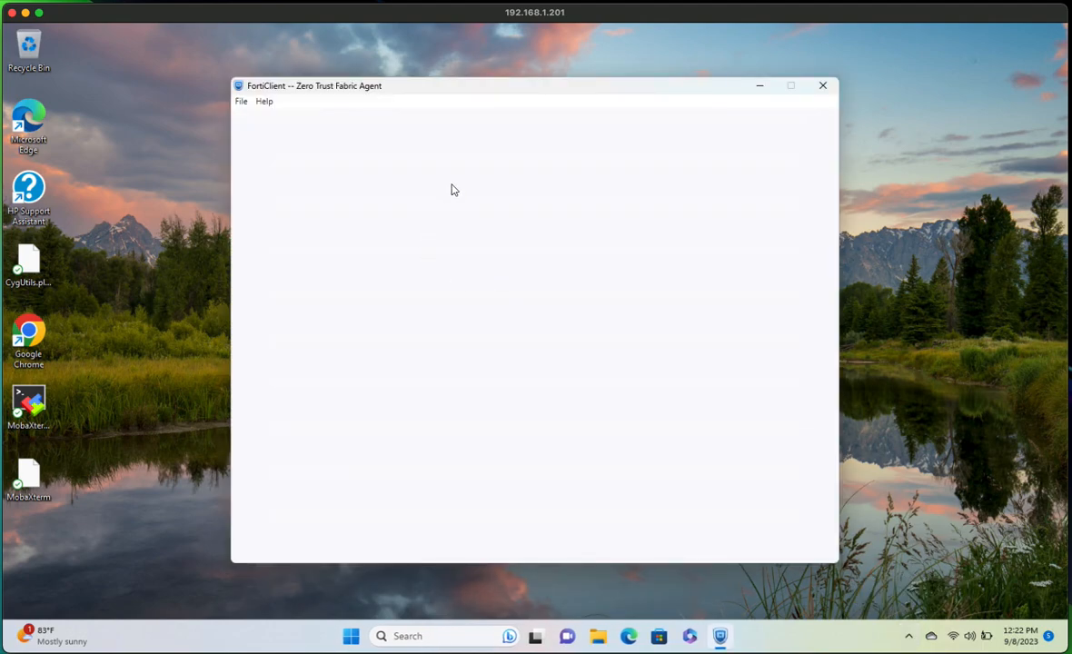
left_click(309, 156)
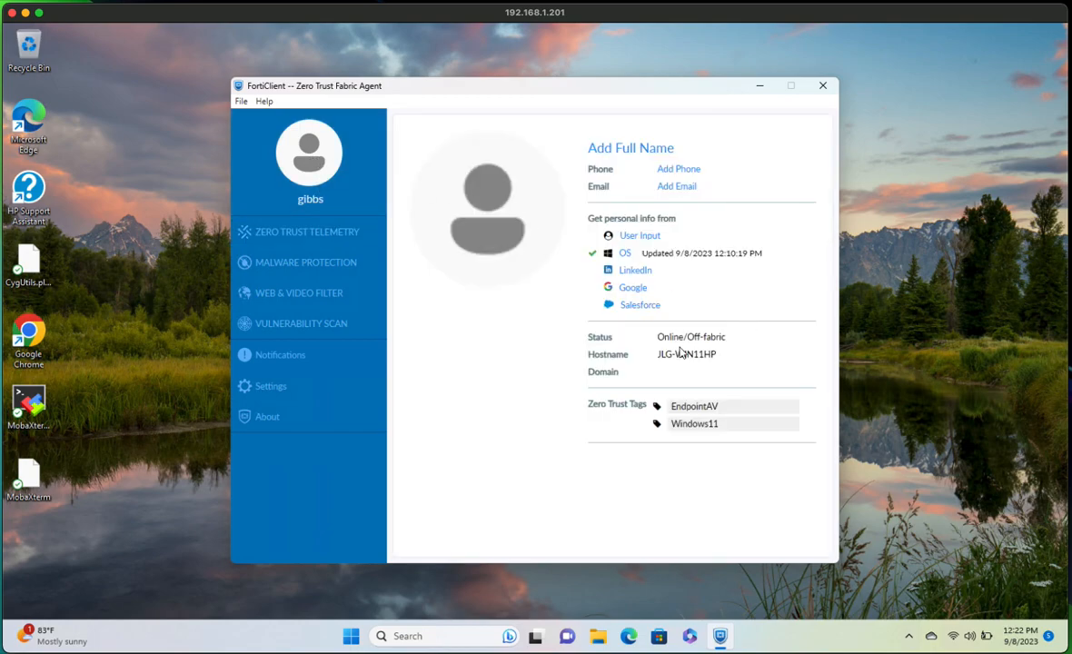
double_click(693, 408)
left_click_drag(713, 423, 672, 429)
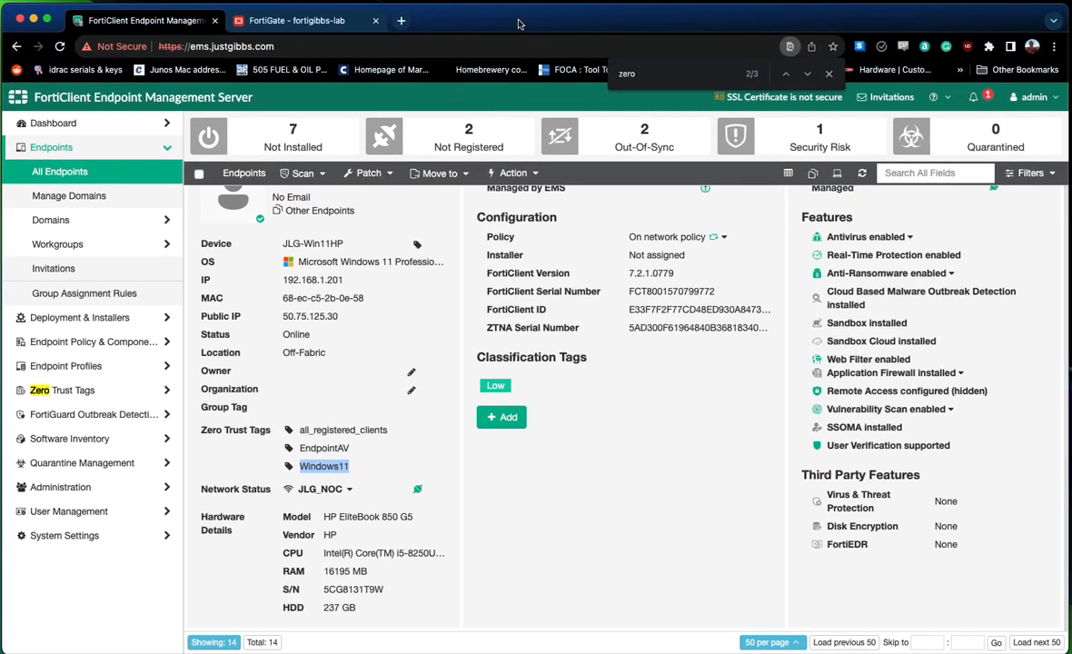
- Switch to the FortiGate and review its ZTNA servers and the ZTNA tags provided by EMS, including the Win7Safe tag's details
left_click(289, 20)
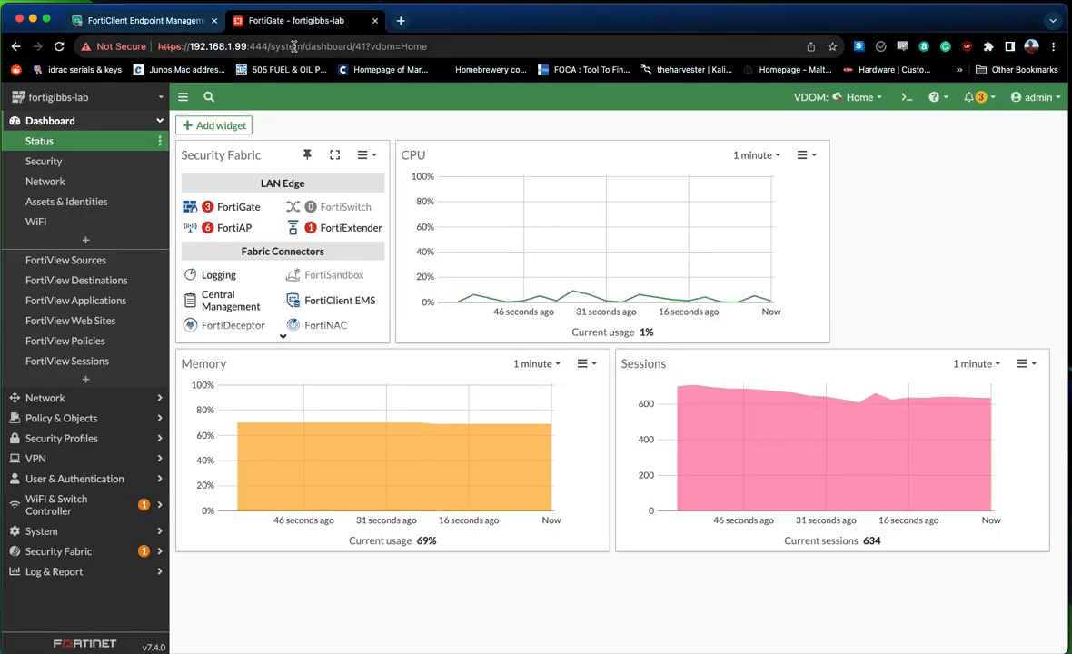
left_click(107, 418)
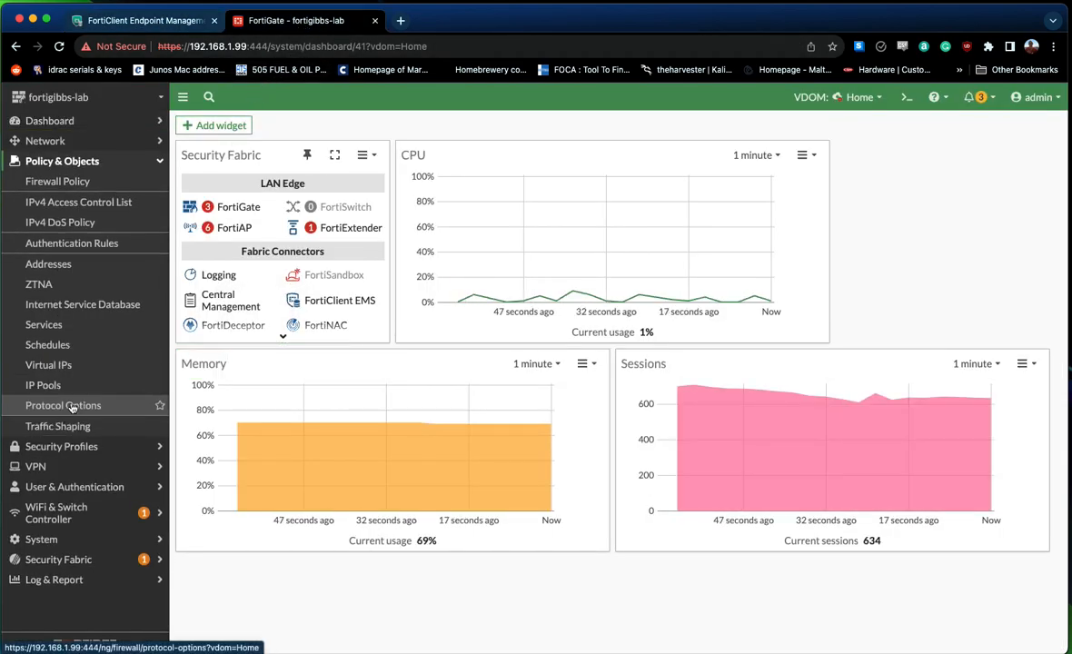
left_click(76, 291)
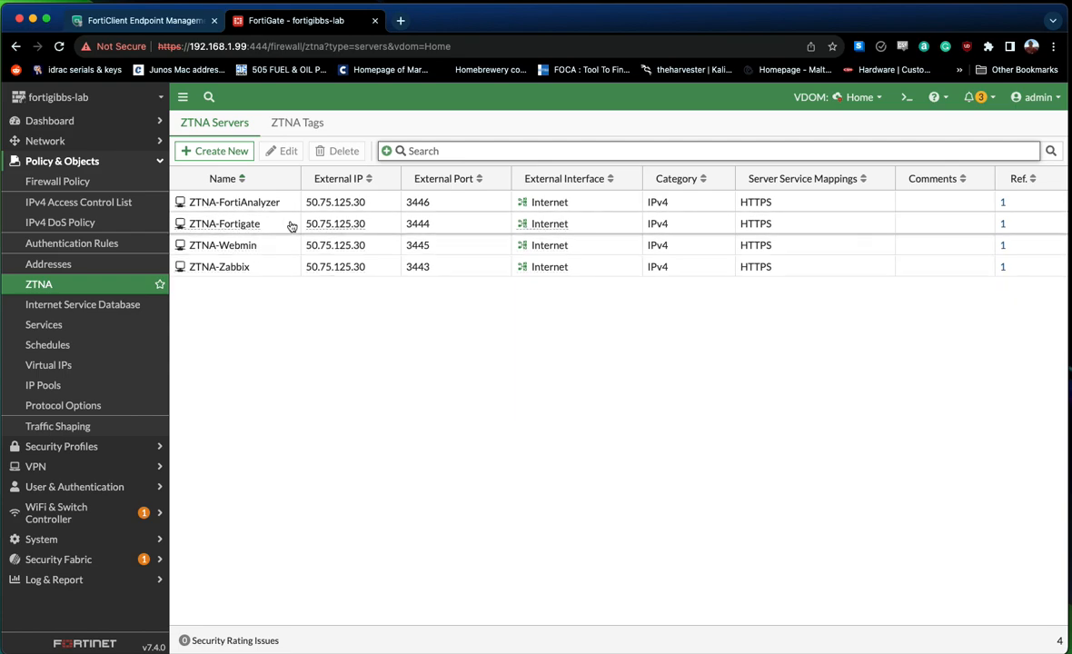
mouse_move(319, 205)
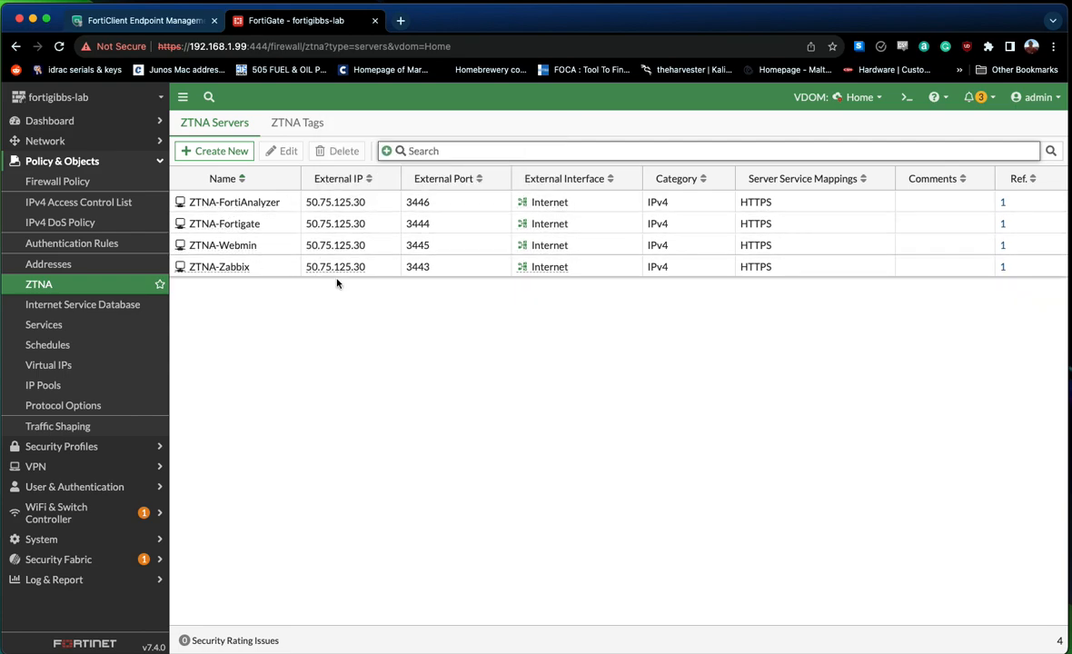
left_click(287, 126)
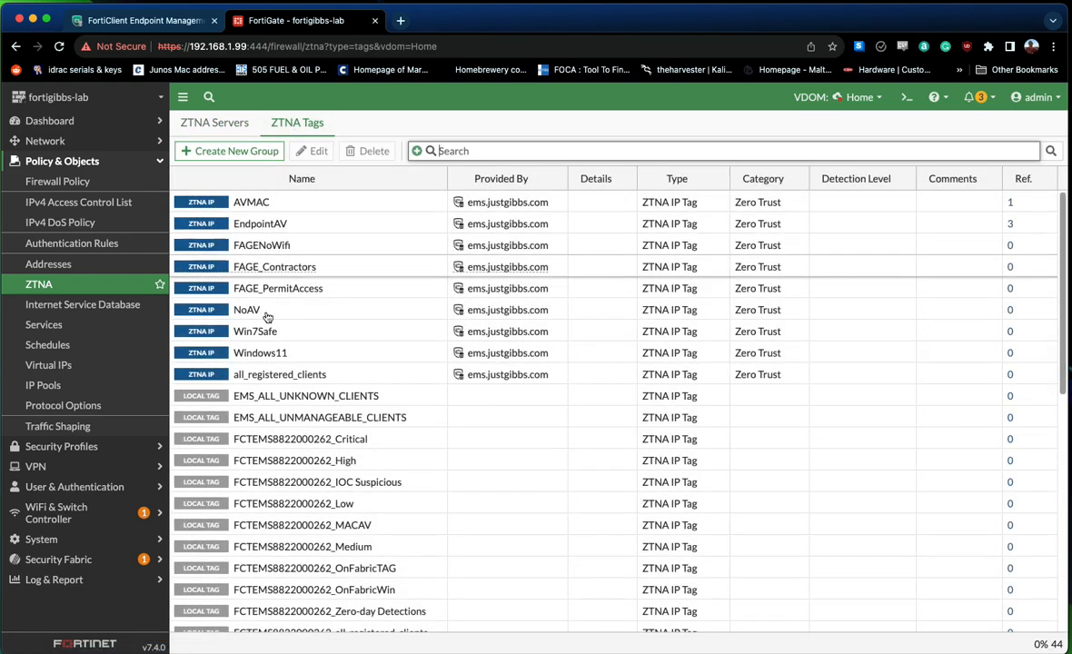
mouse_move(279, 363)
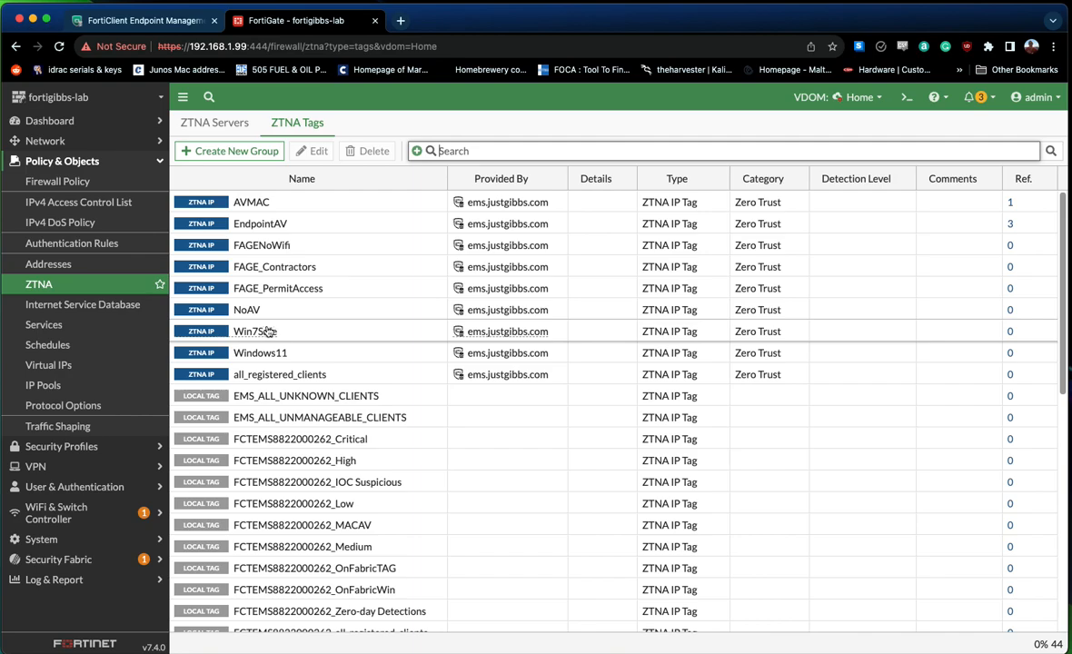
mouse_move(269, 332)
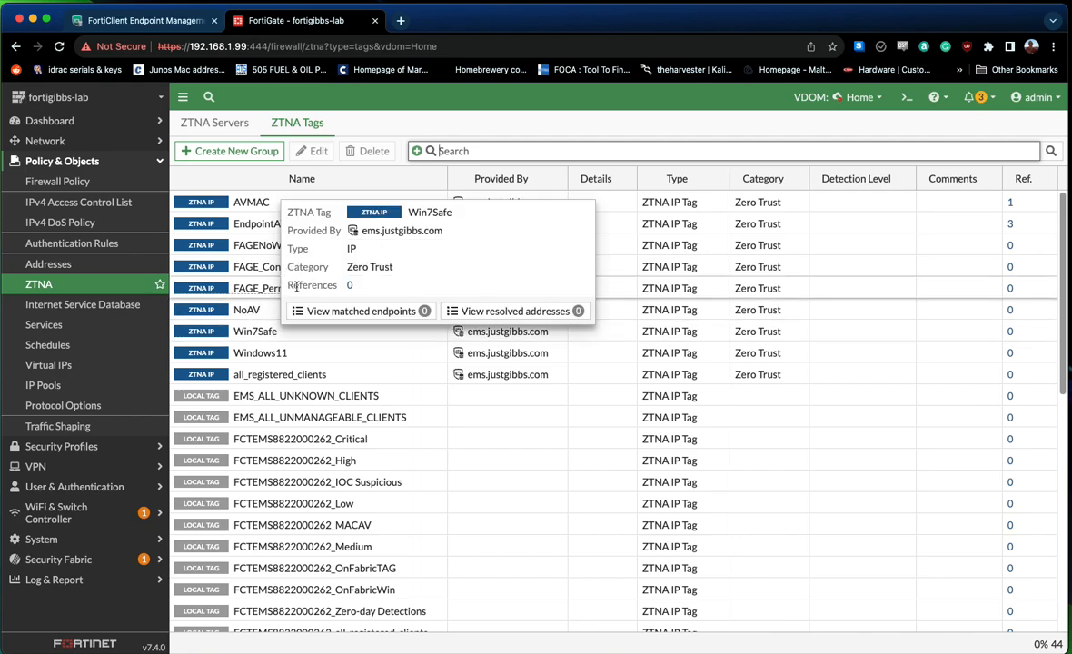
- Start a new firewall policy named TestWin11
left_click(101, 189)
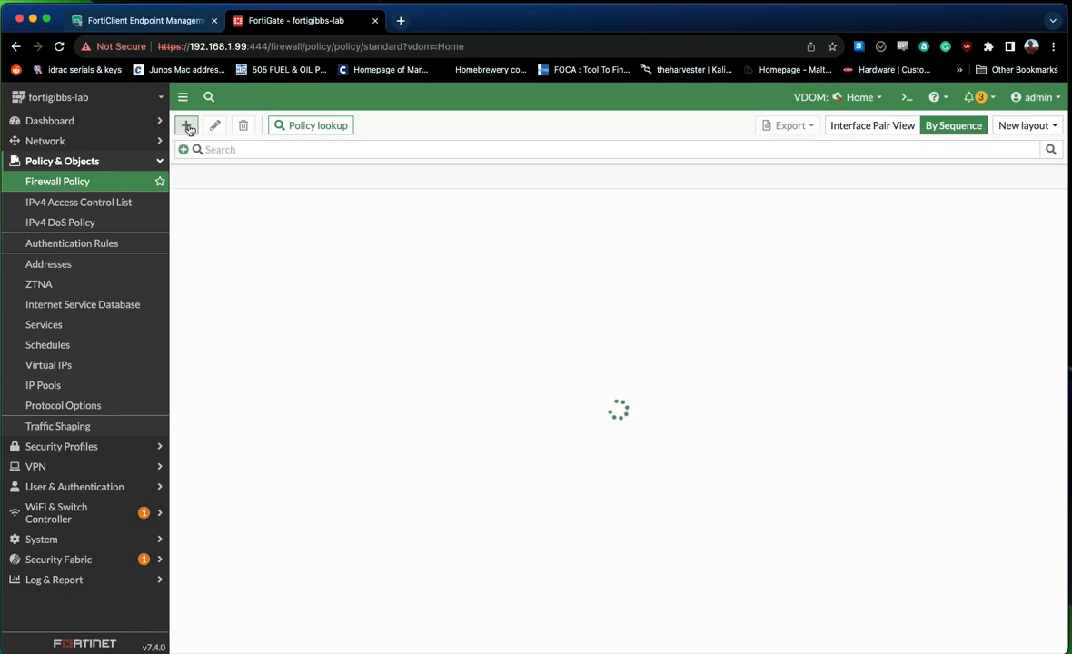
left_click(188, 126)
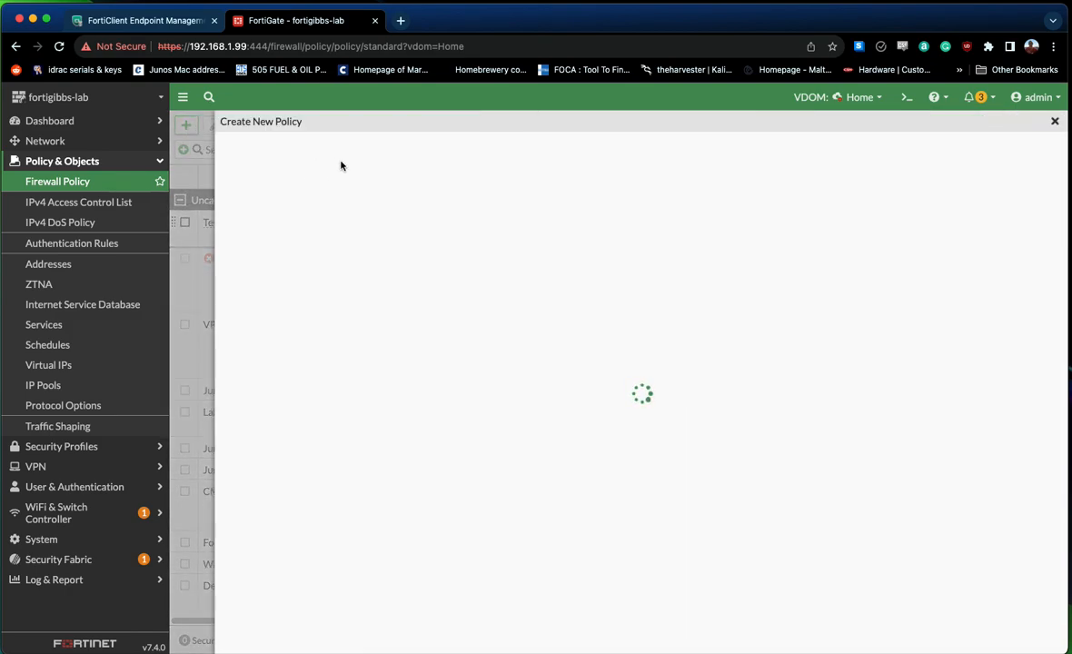
left_click(468, 187)
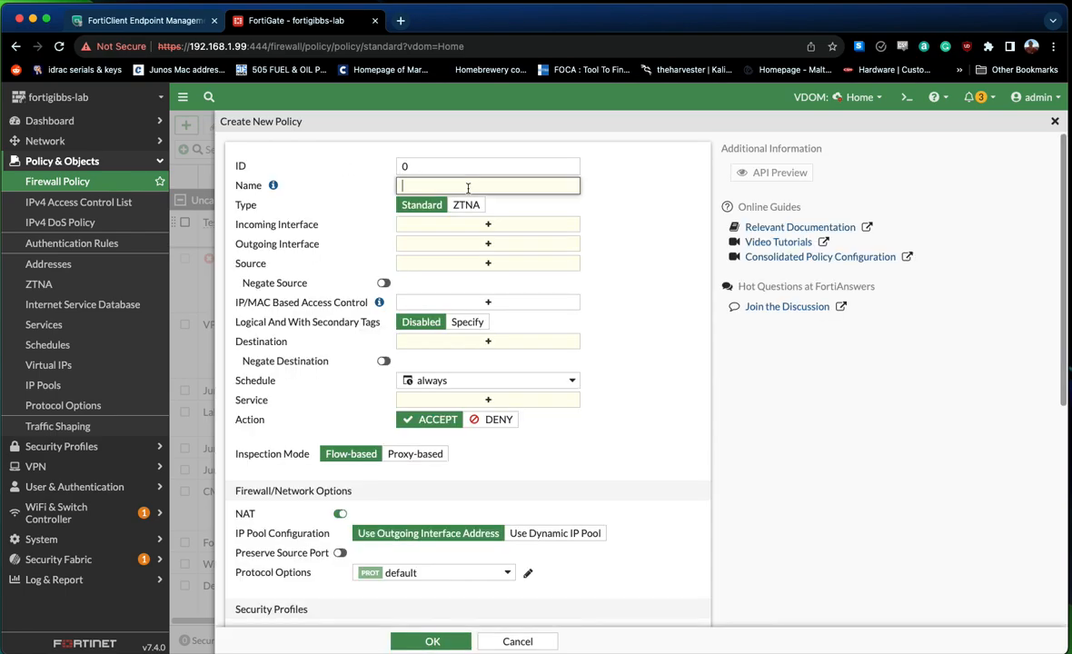
type("TestWin11")
- Set the policy's incoming interface to x1 and its outgoing interface to LAB
left_click(499, 223)
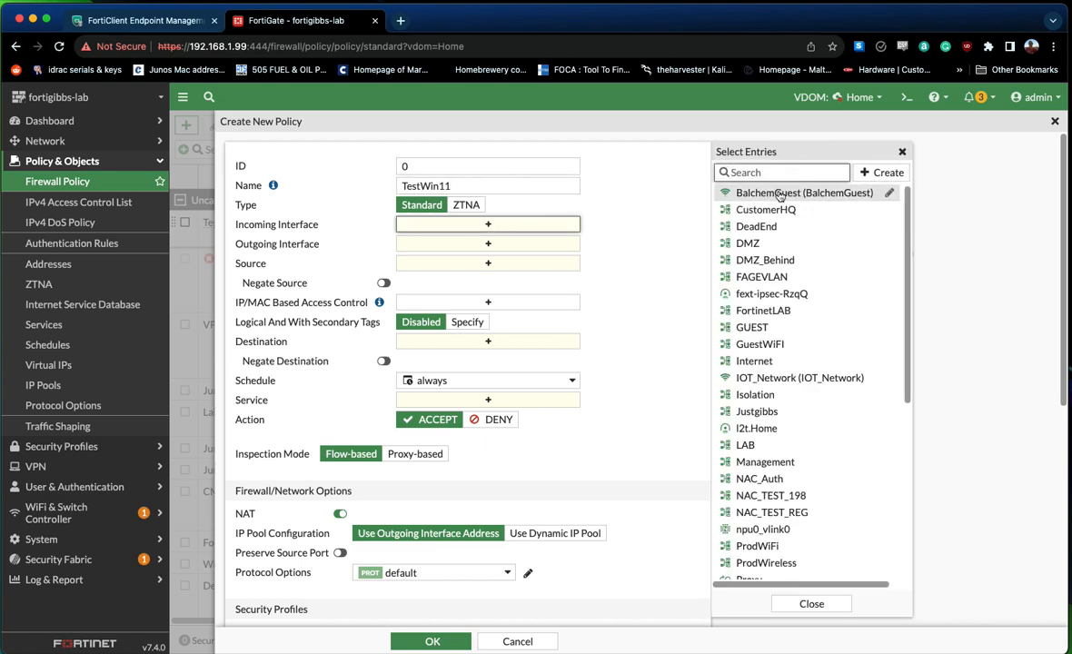
type("x1")
left_click(751, 194)
left_click(464, 260)
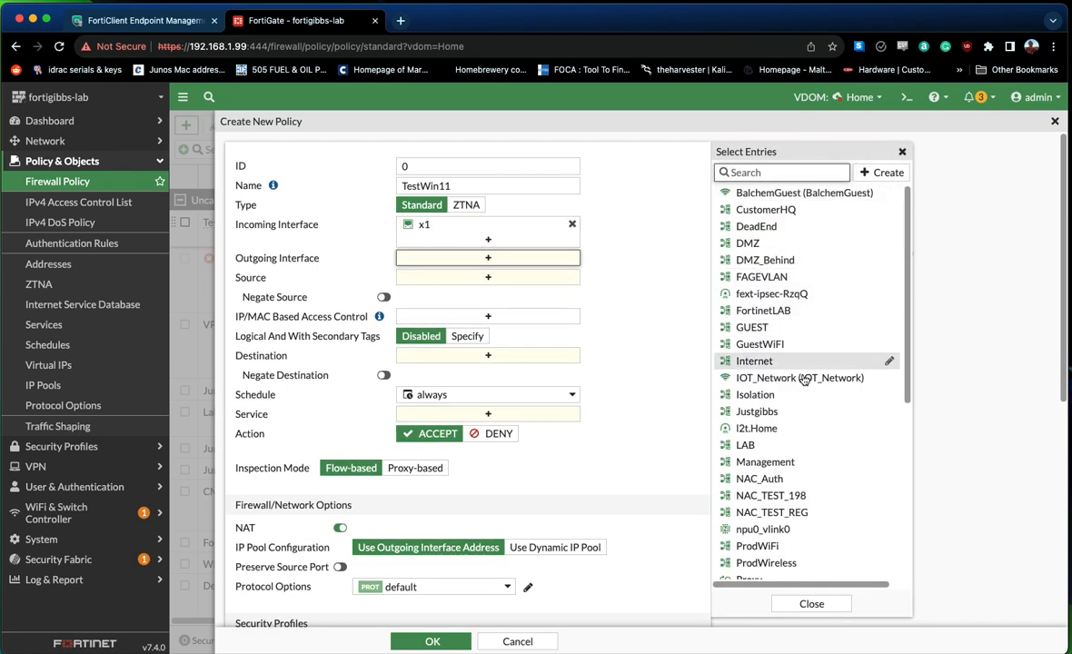
scroll(801, 430, "down", 1)
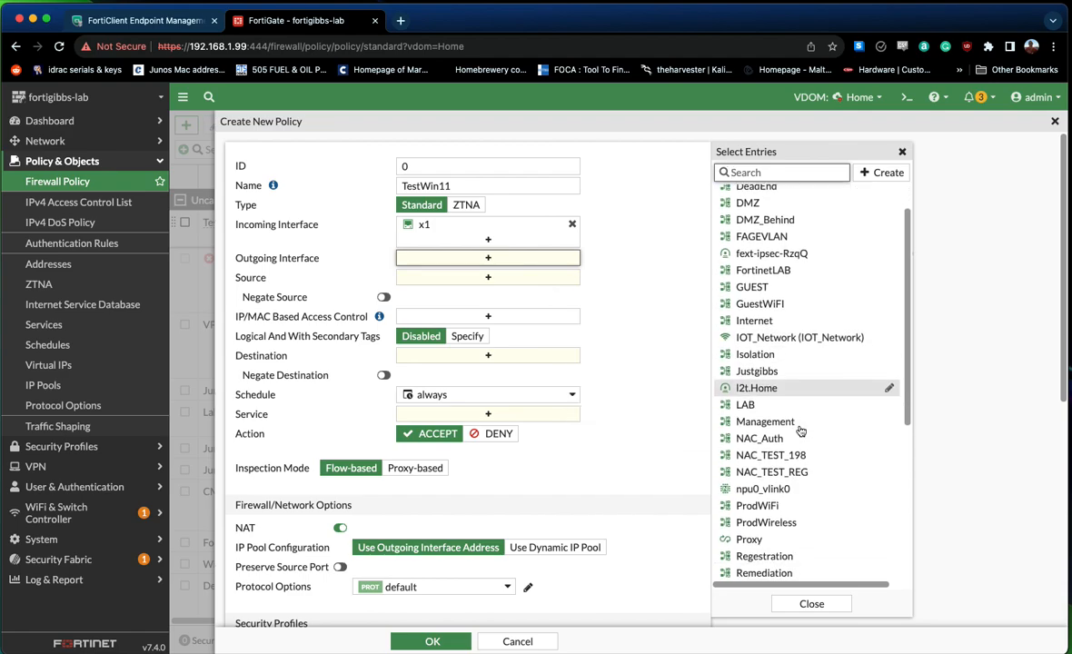
left_click(804, 405)
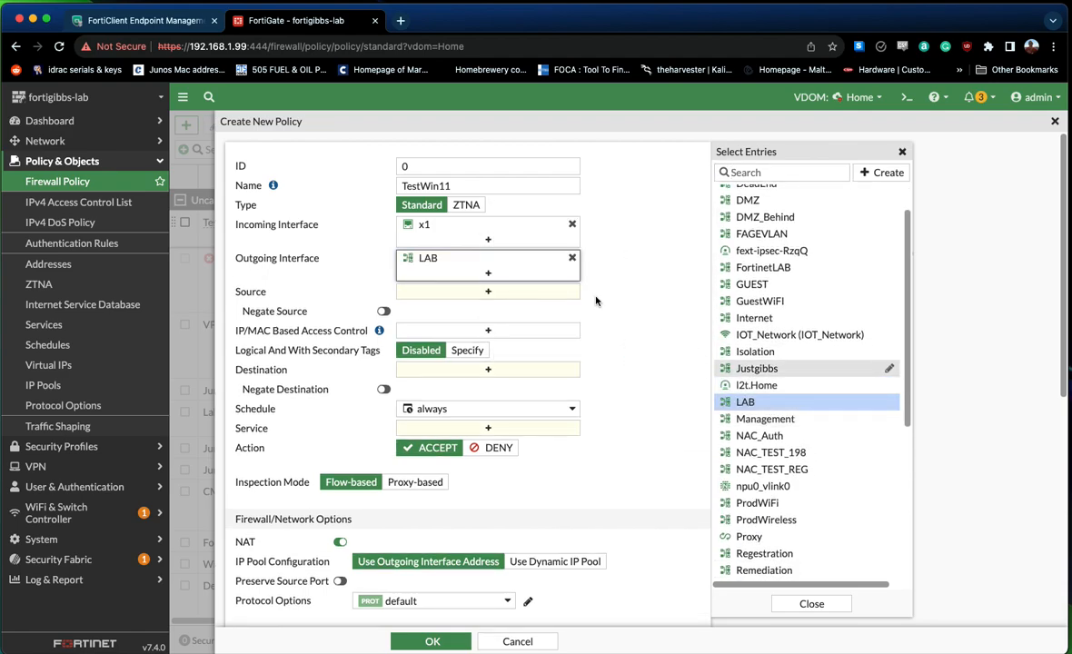
- Set the policy's source address to all and close the address selection
left_click(517, 291)
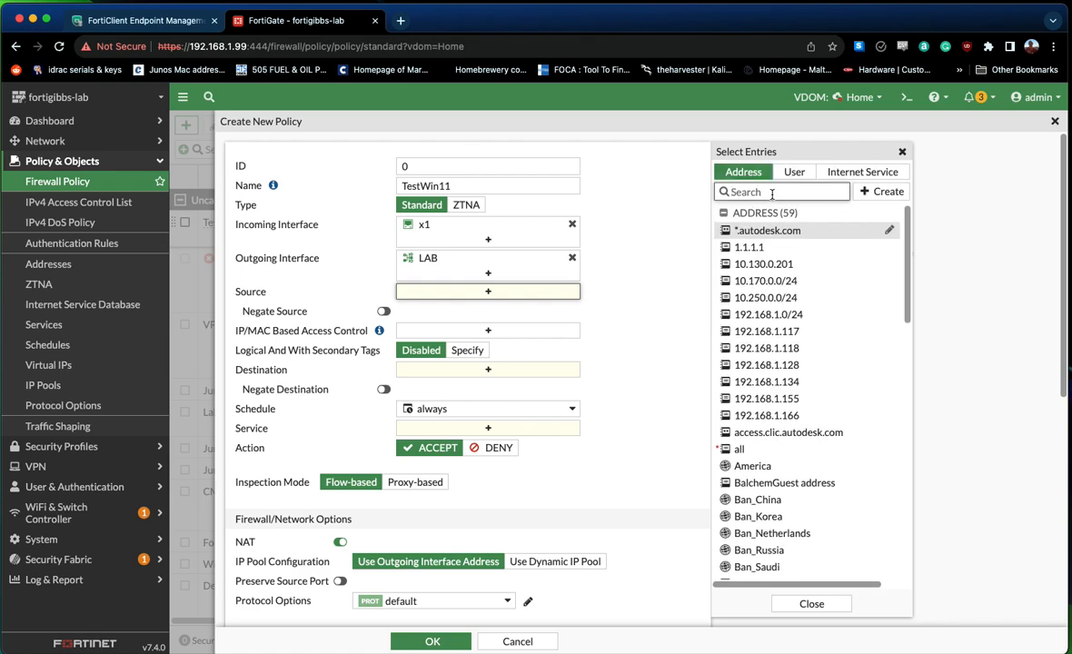
left_click(740, 449)
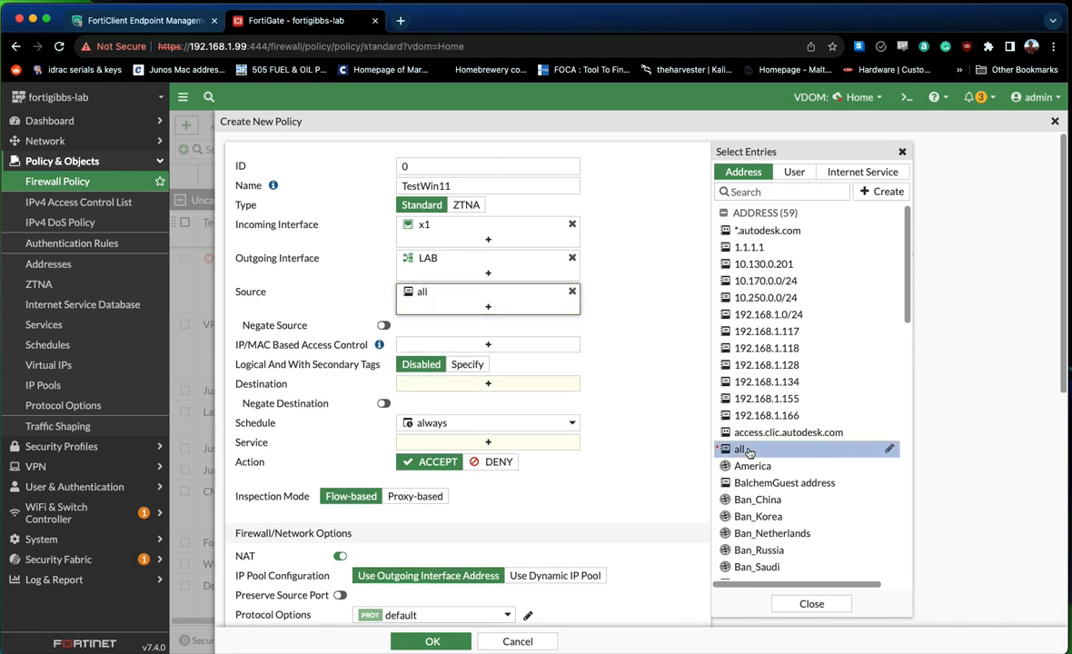
left_click(248, 351)
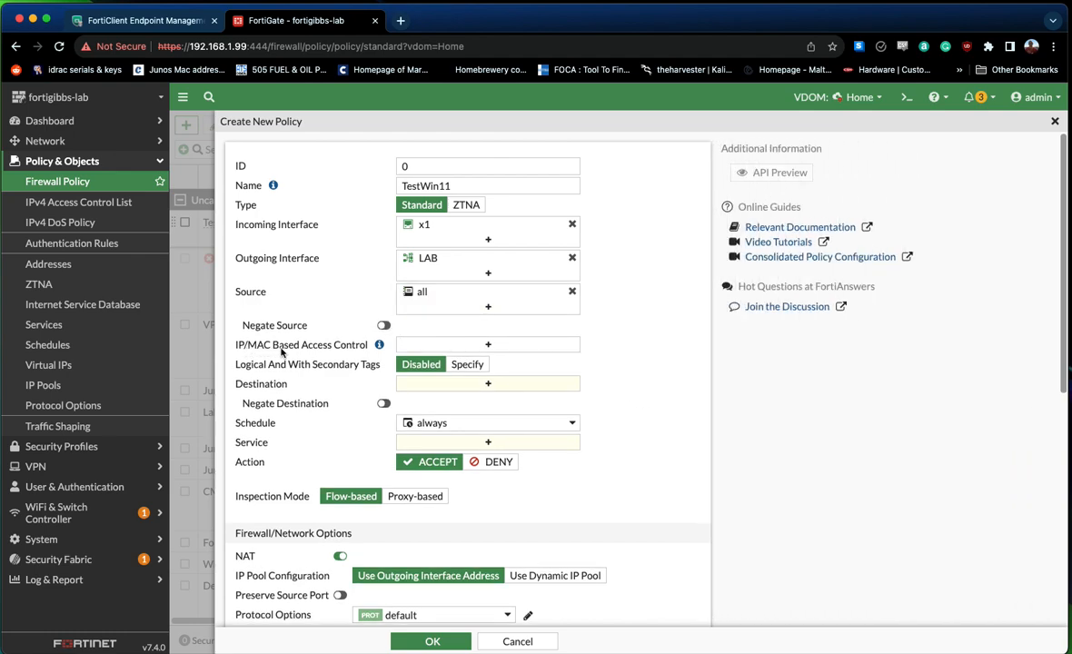
- Add the Windows11 IP and MAC ZTNA tags to the policy's IP/MAC based access control
left_click(488, 345)
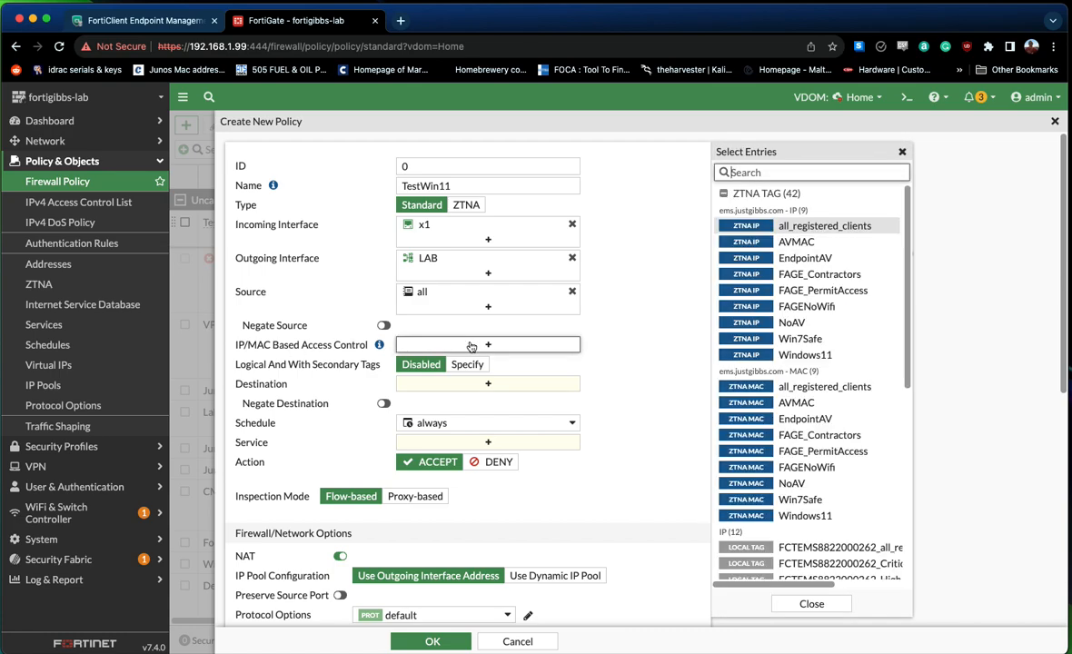
left_click(787, 355)
left_click(755, 515)
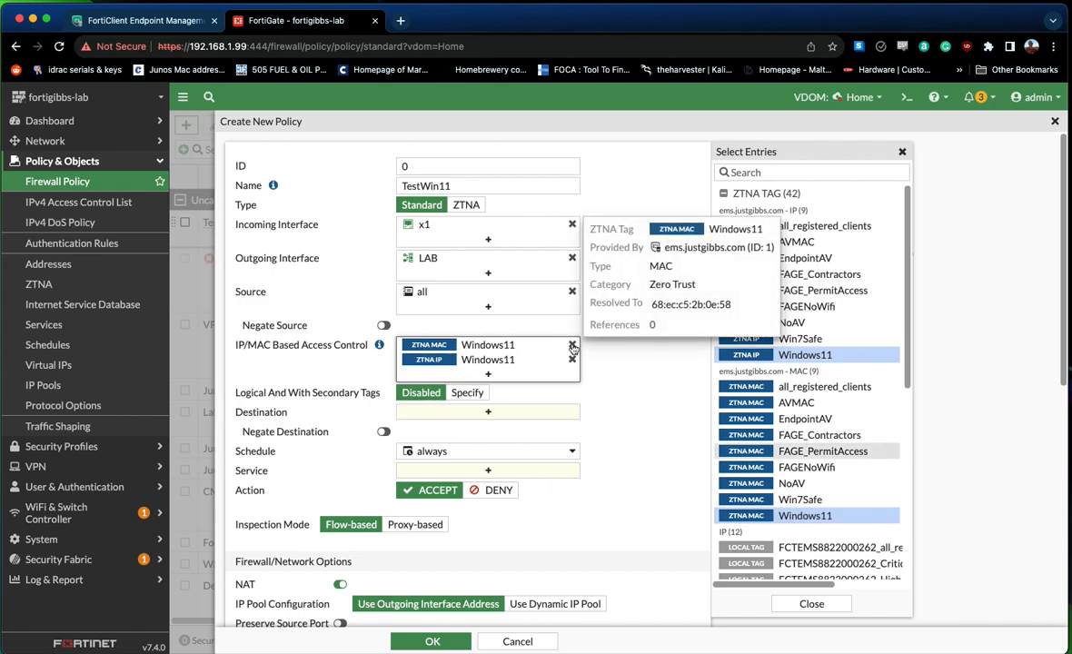
left_click(654, 403)
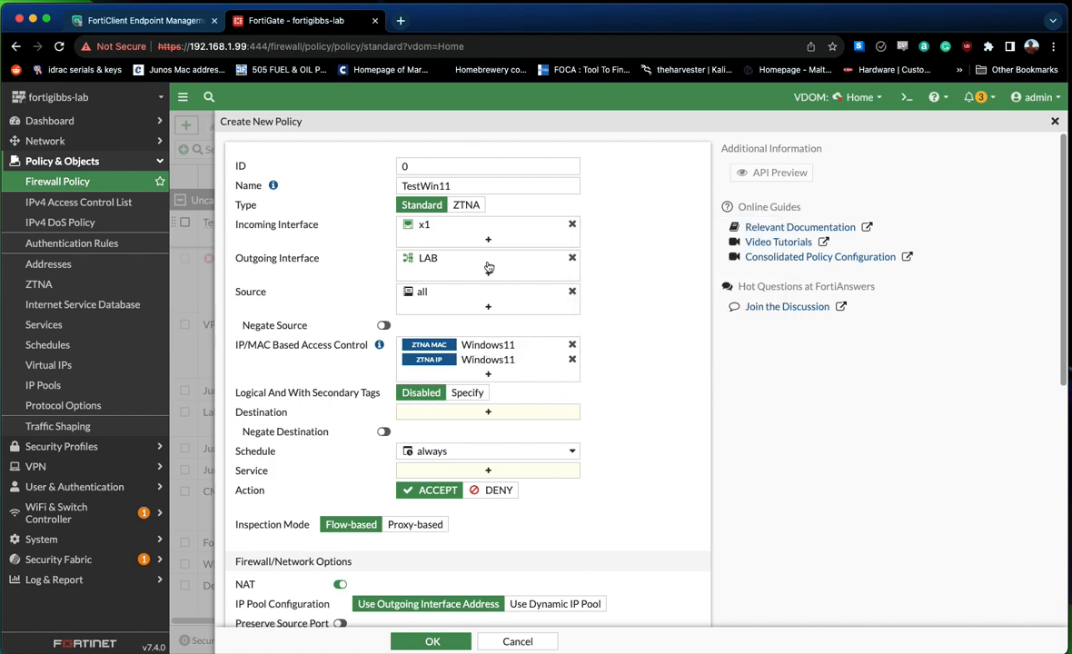
- Set the policy's destination to all and its service to ALL
left_click(488, 415)
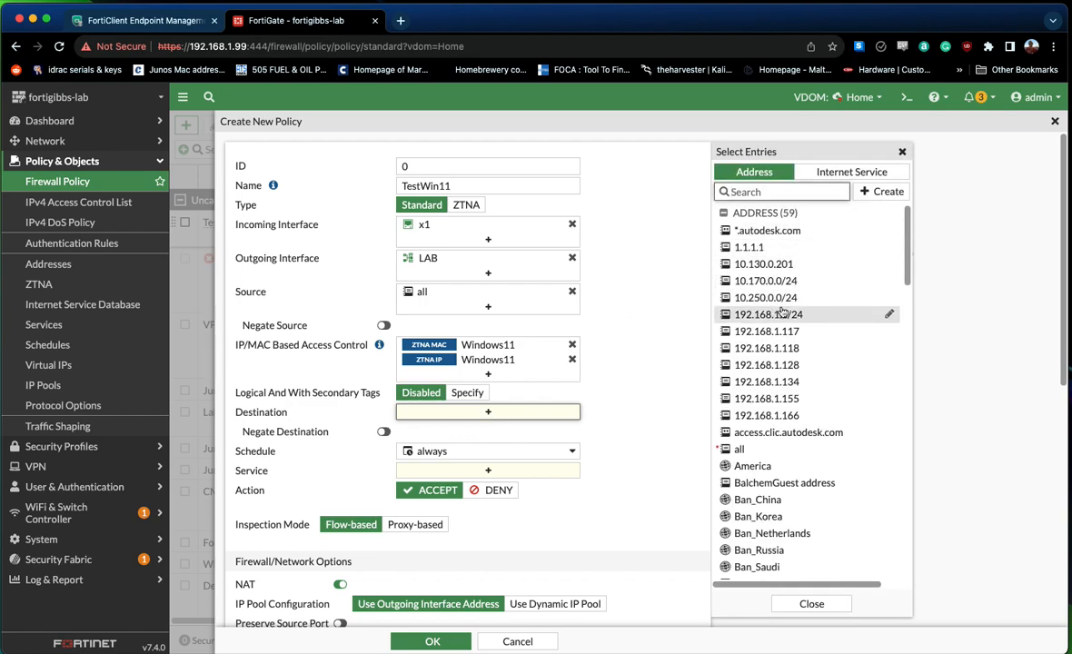
left_click(739, 450)
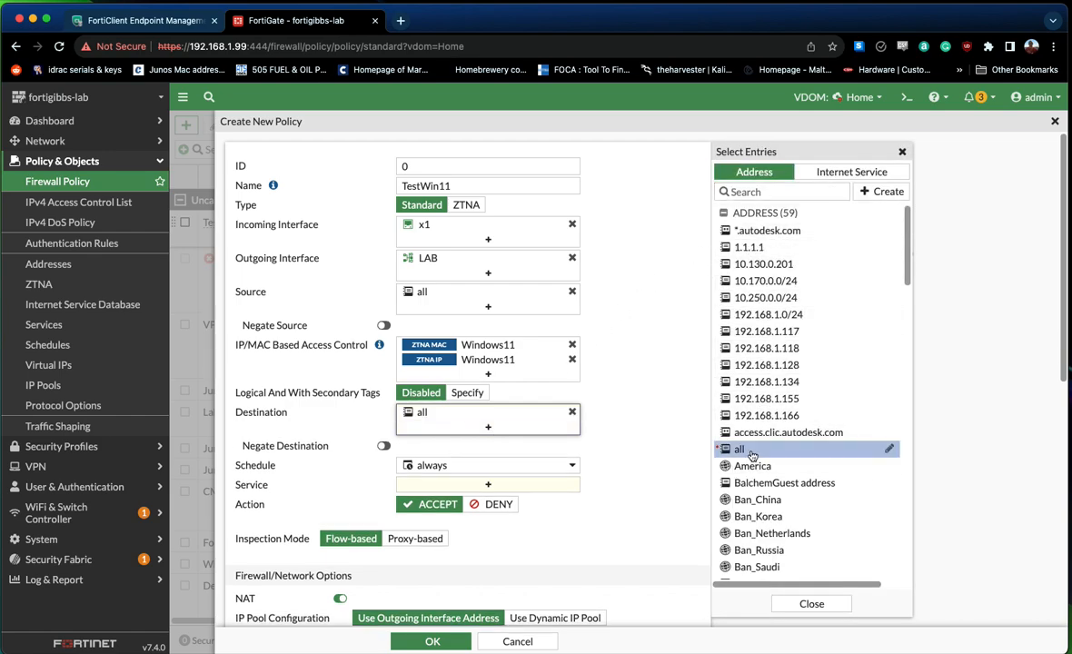
left_click(507, 483)
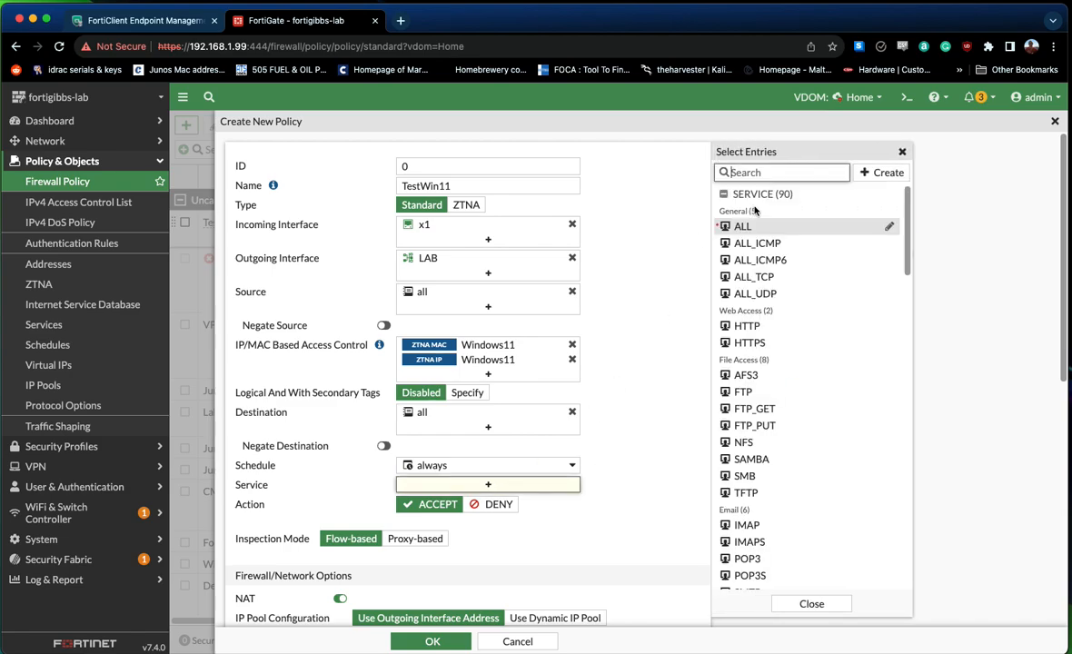
left_click(758, 229)
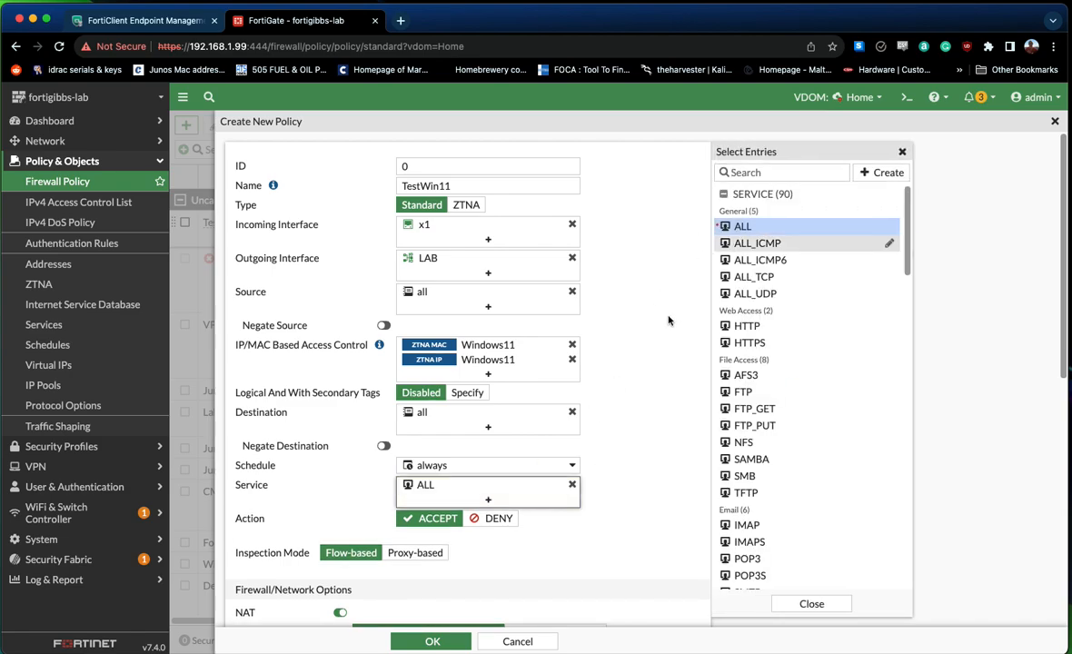
left_click(669, 320)
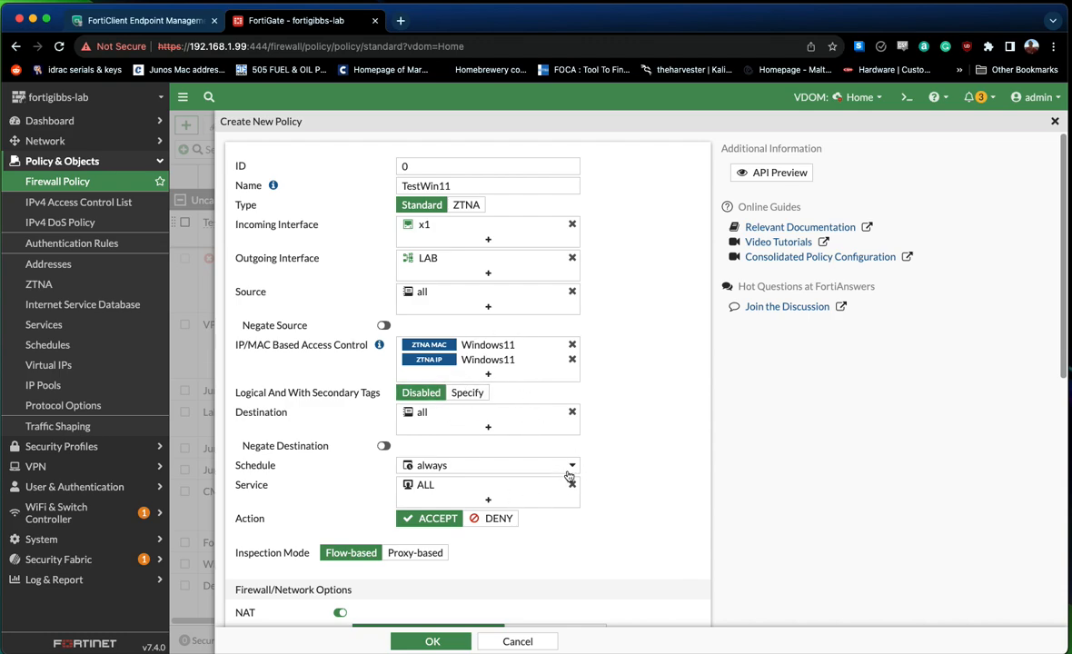
- Replace the Windows11 tags in the IP/MAC based access control with the NoAV IP and MAC tags
mouse_move(536, 419)
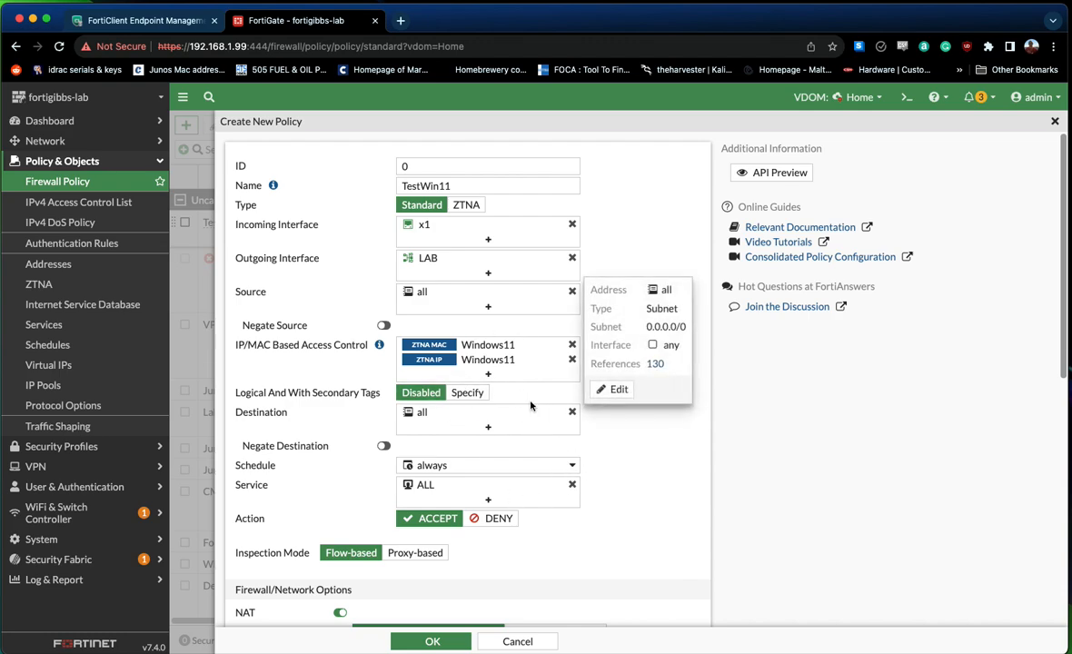
left_click(571, 347)
left_click(571, 346)
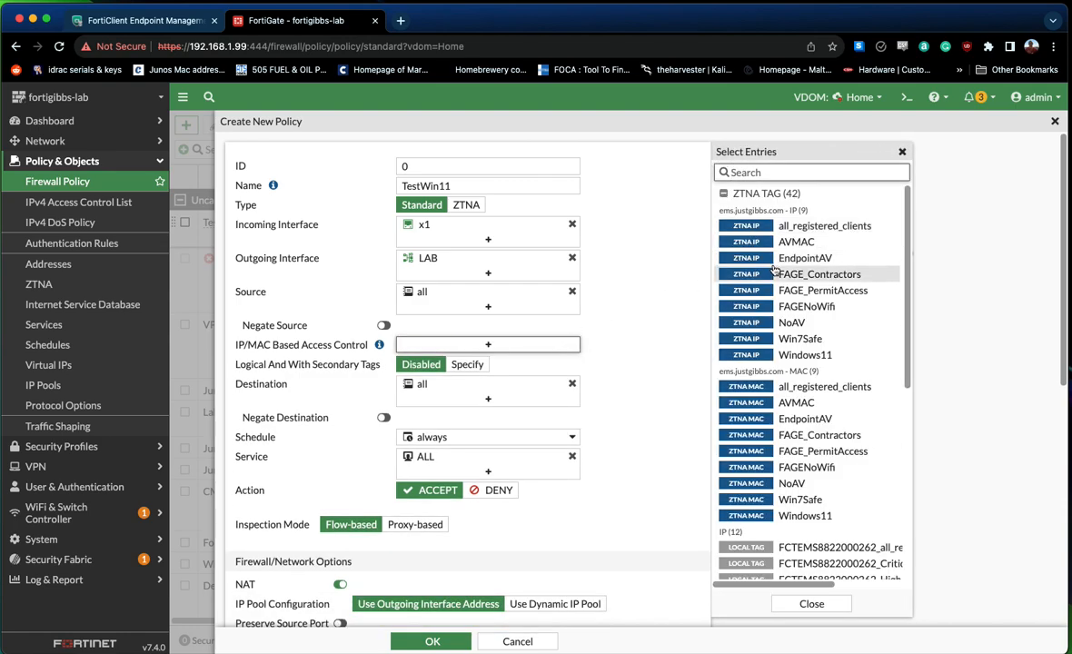
left_click(792, 322)
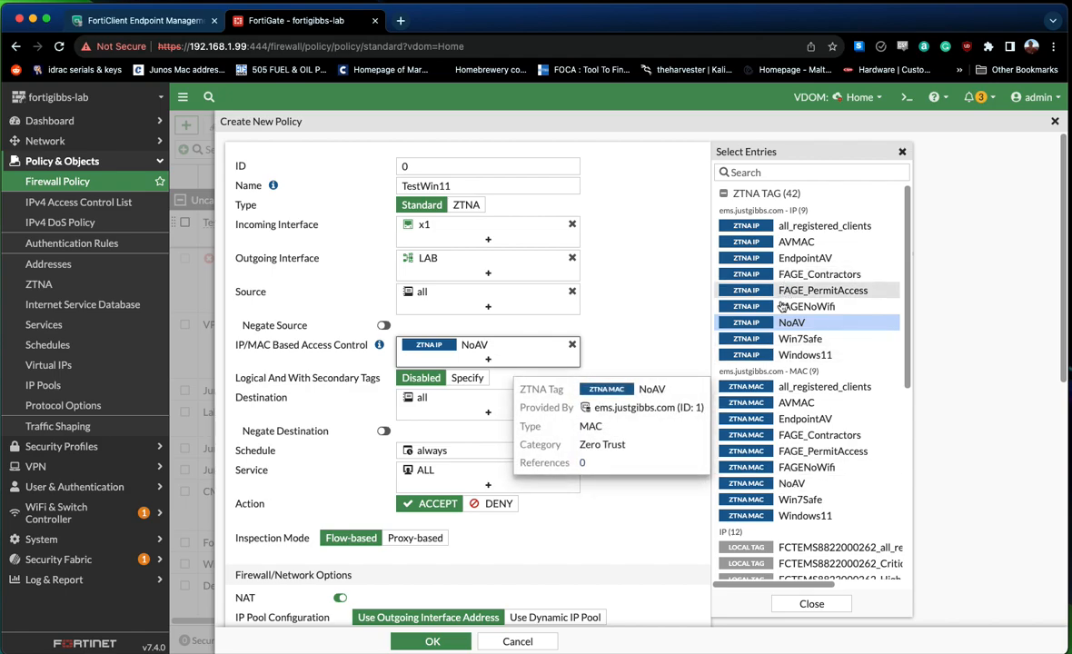
left_click(804, 484)
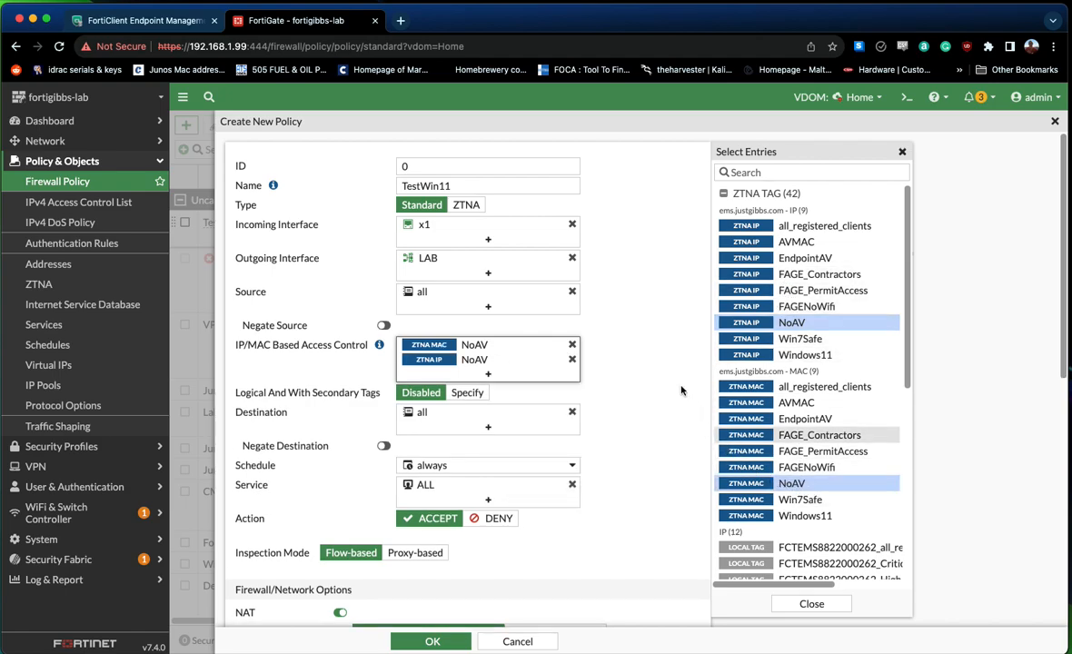
left_click(661, 357)
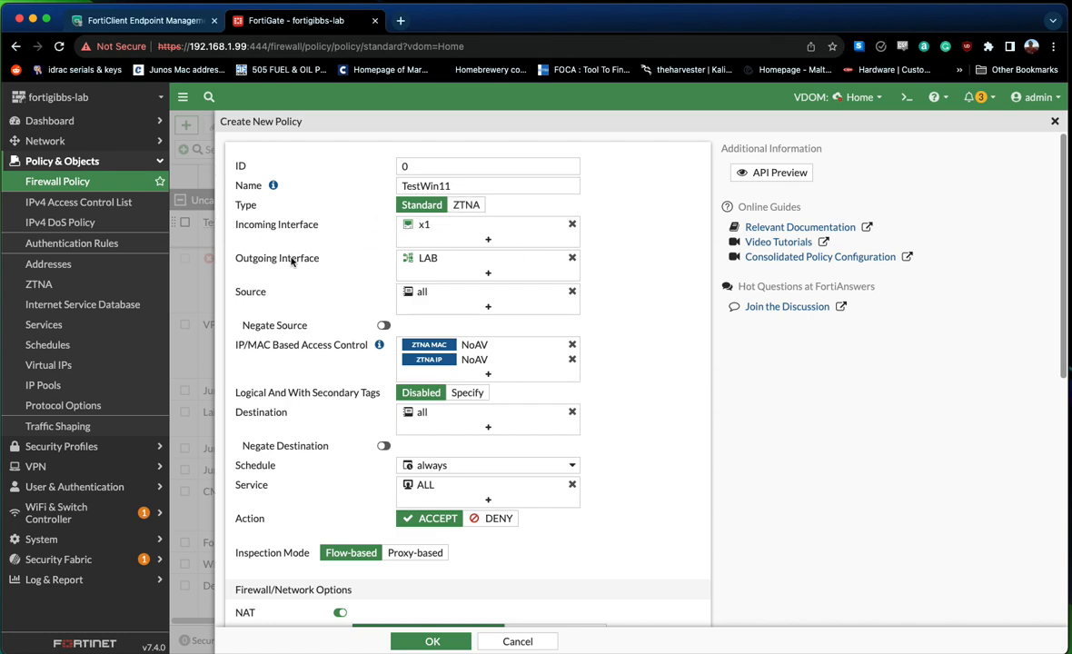
- Set the policy's action to DENY and save the TestWin11 policy
mouse_move(434, 264)
mouse_move(560, 491)
left_click(499, 519)
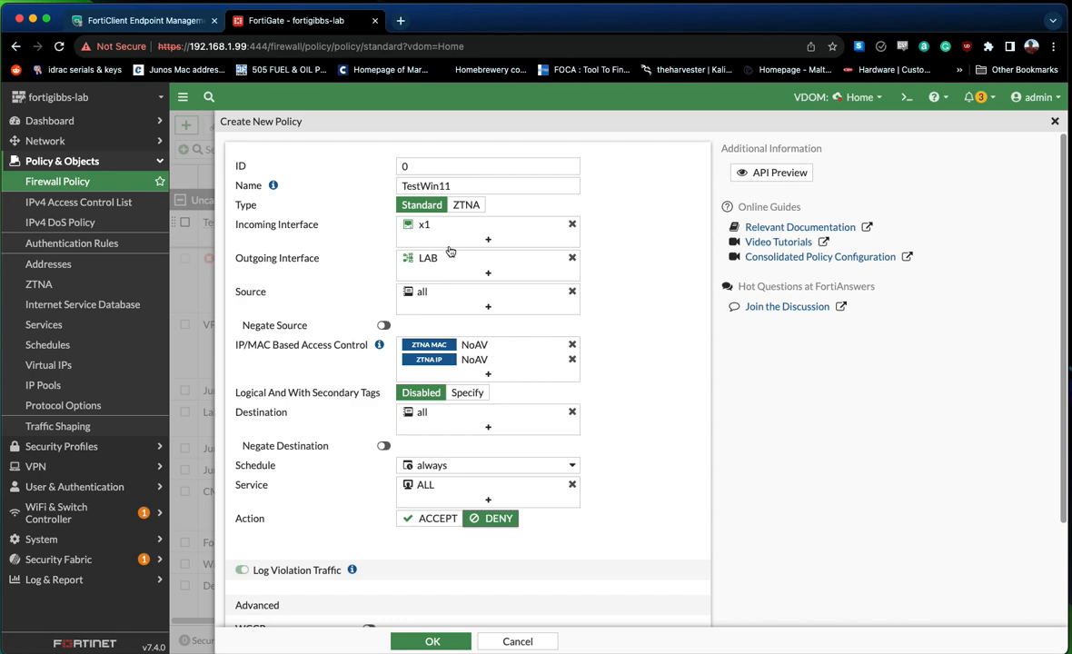
mouse_move(461, 229)
mouse_move(454, 360)
mouse_move(484, 351)
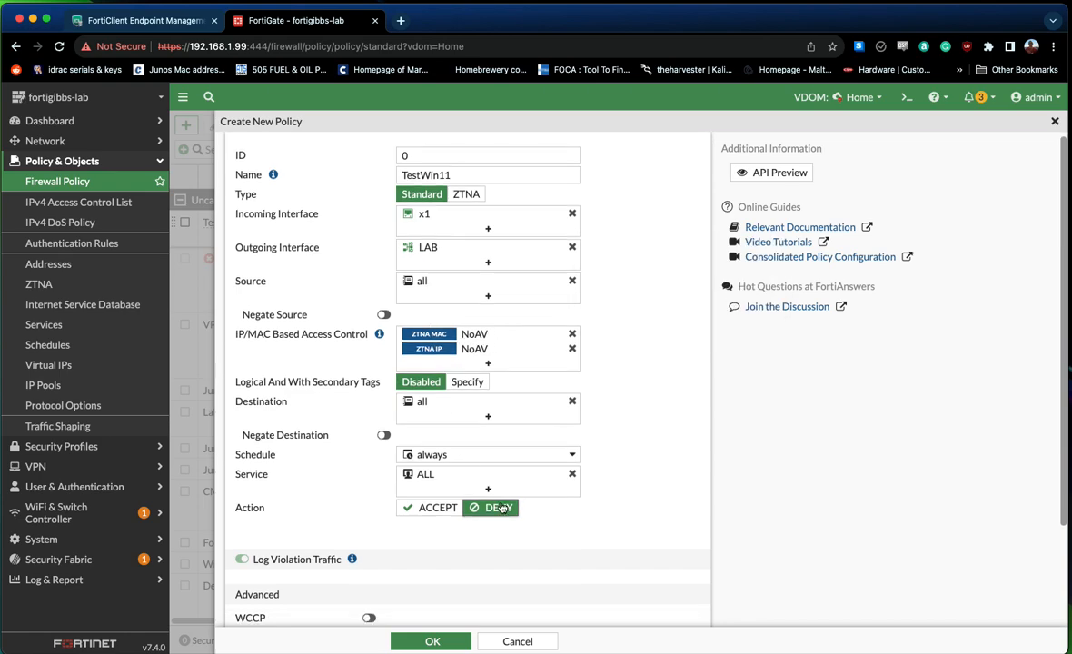
scroll(499, 525, "down", 3)
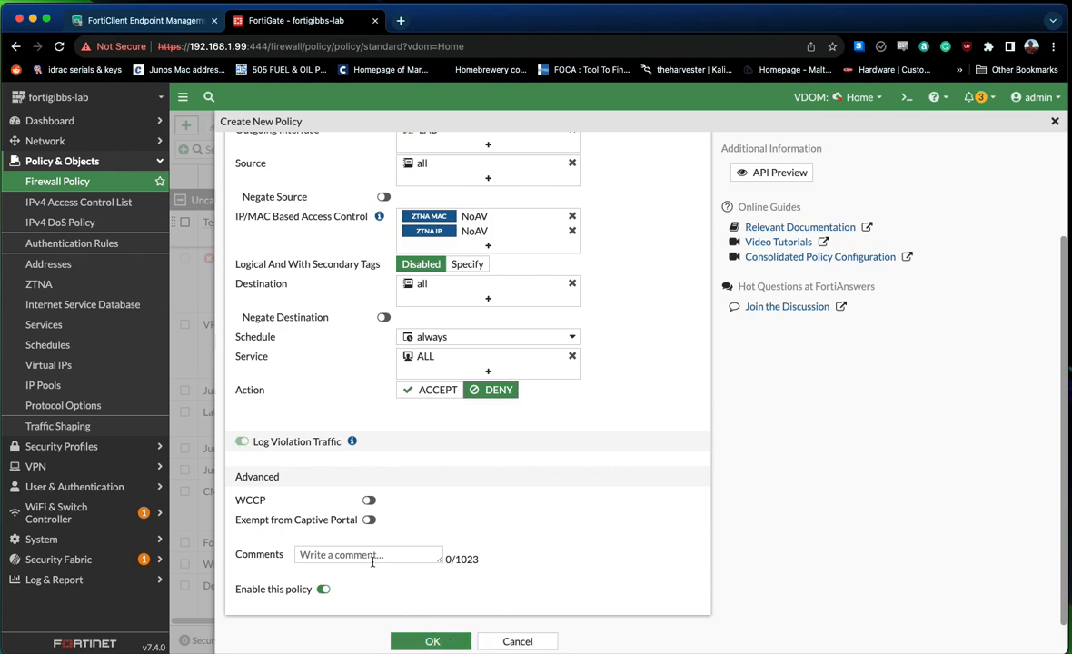
left_click(429, 639)
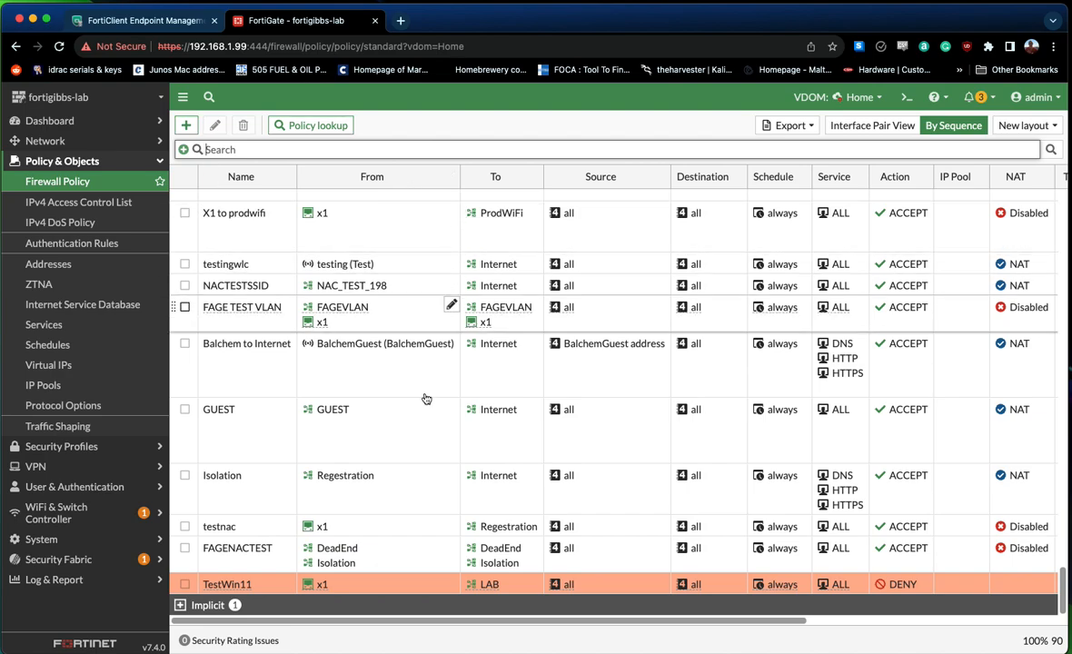
- Try to move the TestWin11 policy higher in the policy sequence
mouse_move(483, 589)
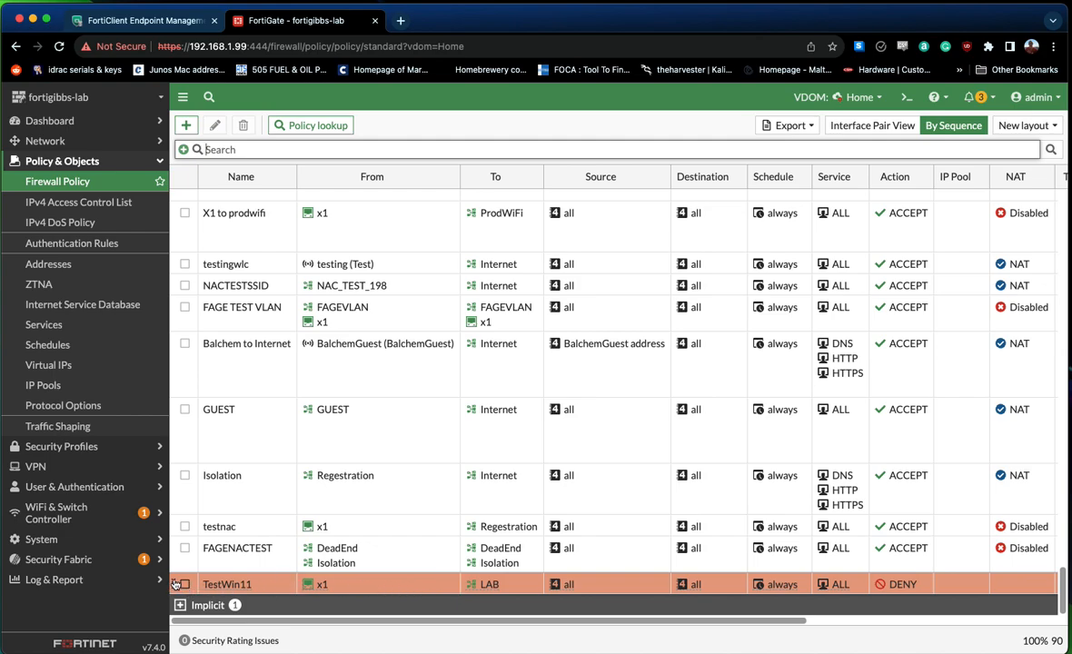
left_click_drag(176, 584, 295, 512)
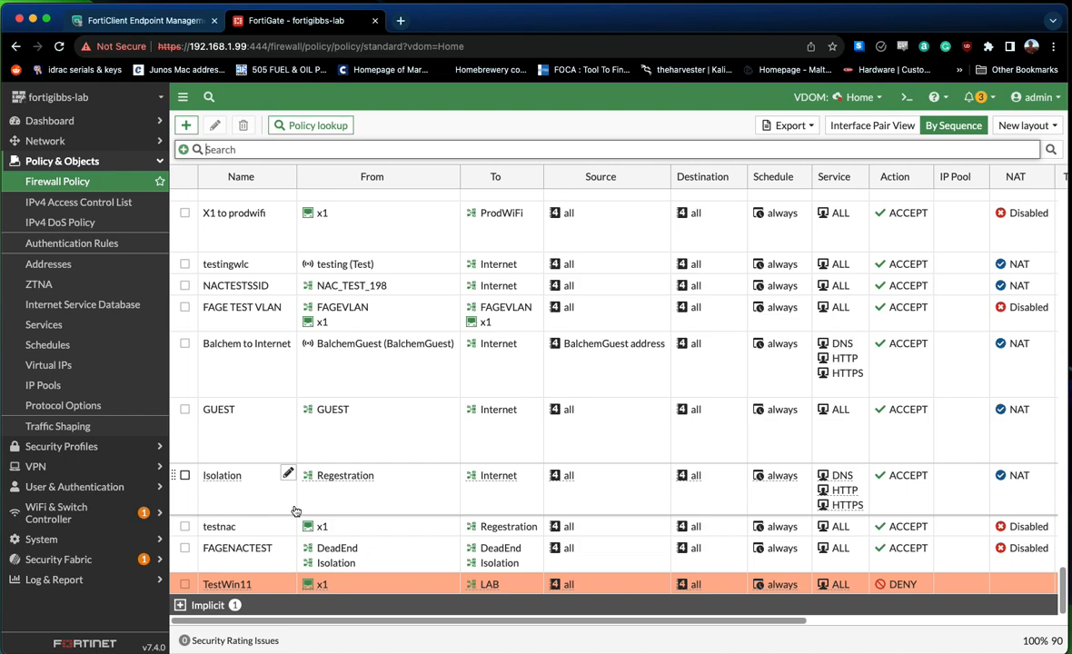
- Switch to FortiClient EMS and review the Zero Trust tagging rule sets and the managed tags with their assigned rule sets
left_click(118, 20)
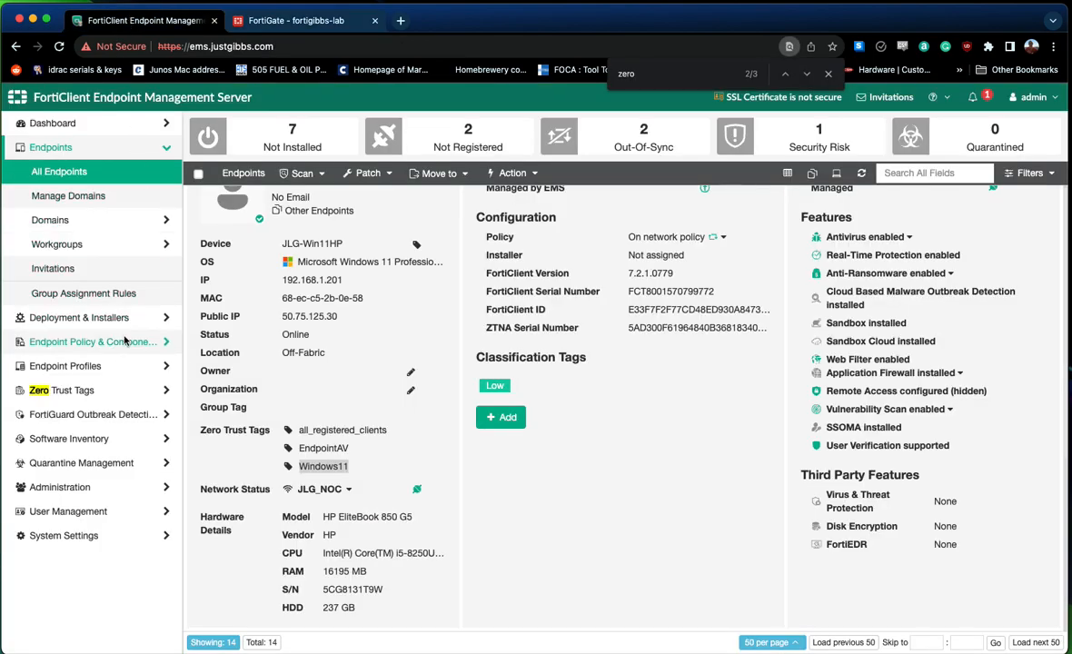
left_click(80, 394)
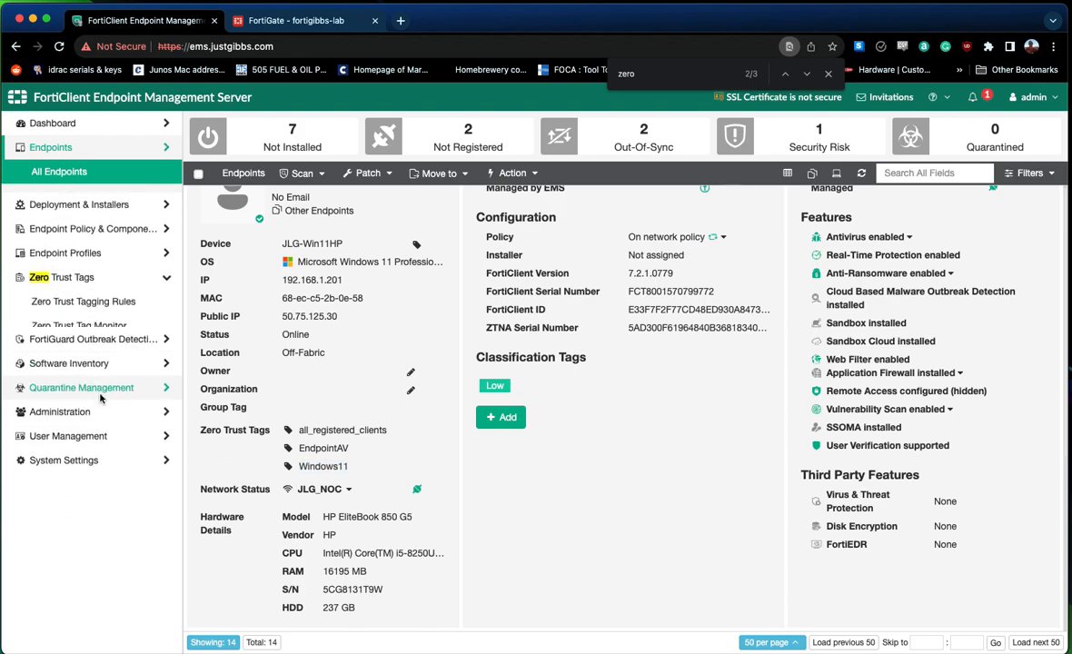
left_click(82, 266)
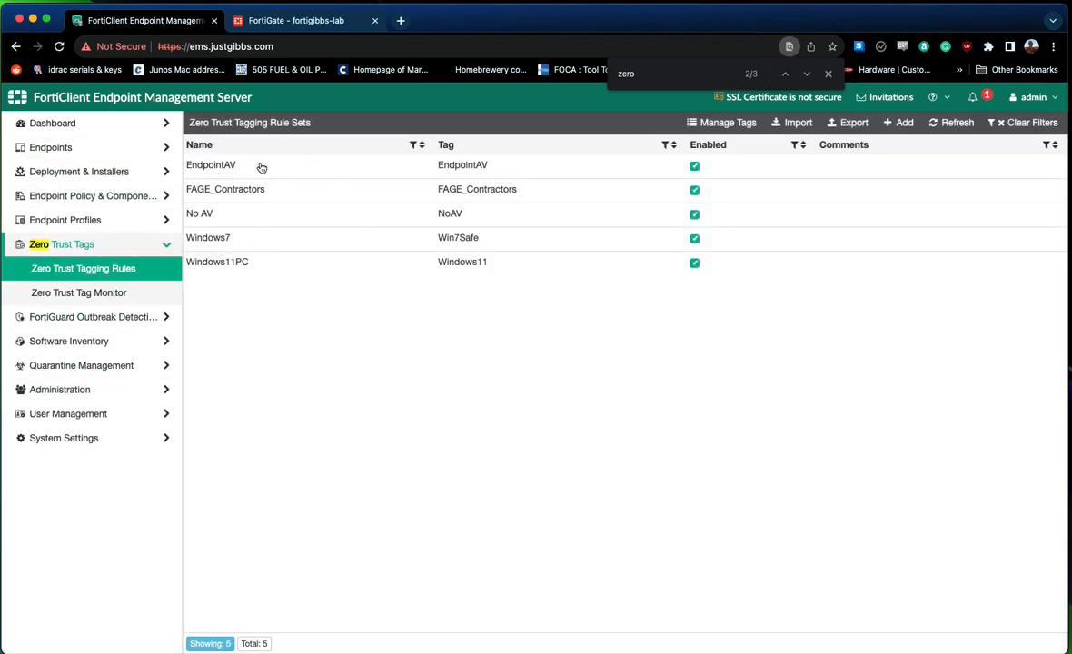
left_click(785, 132)
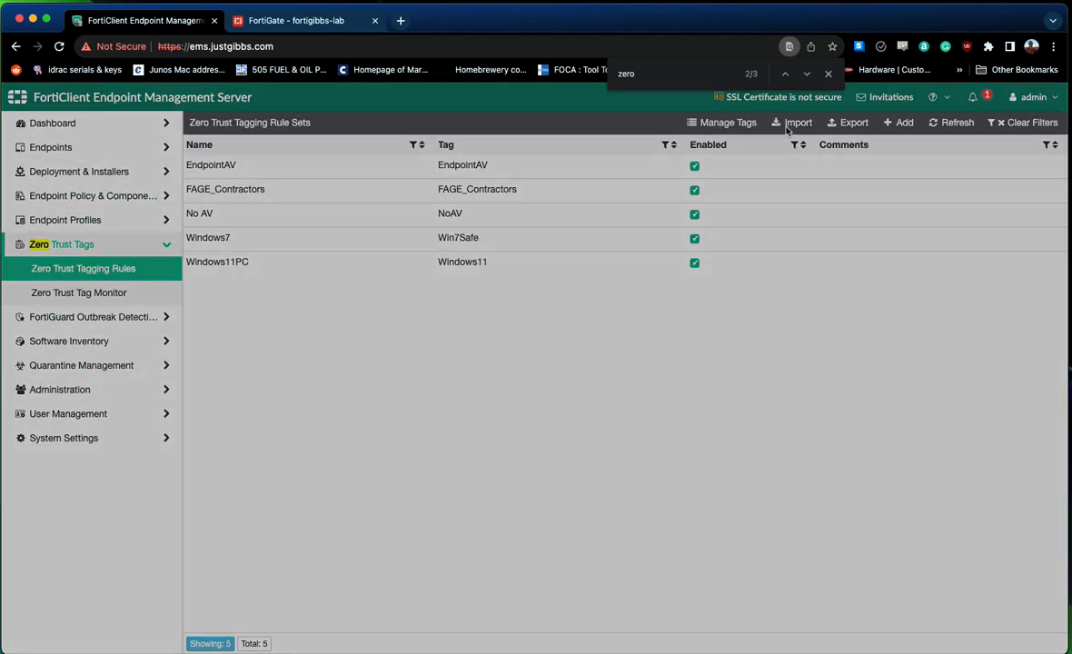
left_click(557, 217)
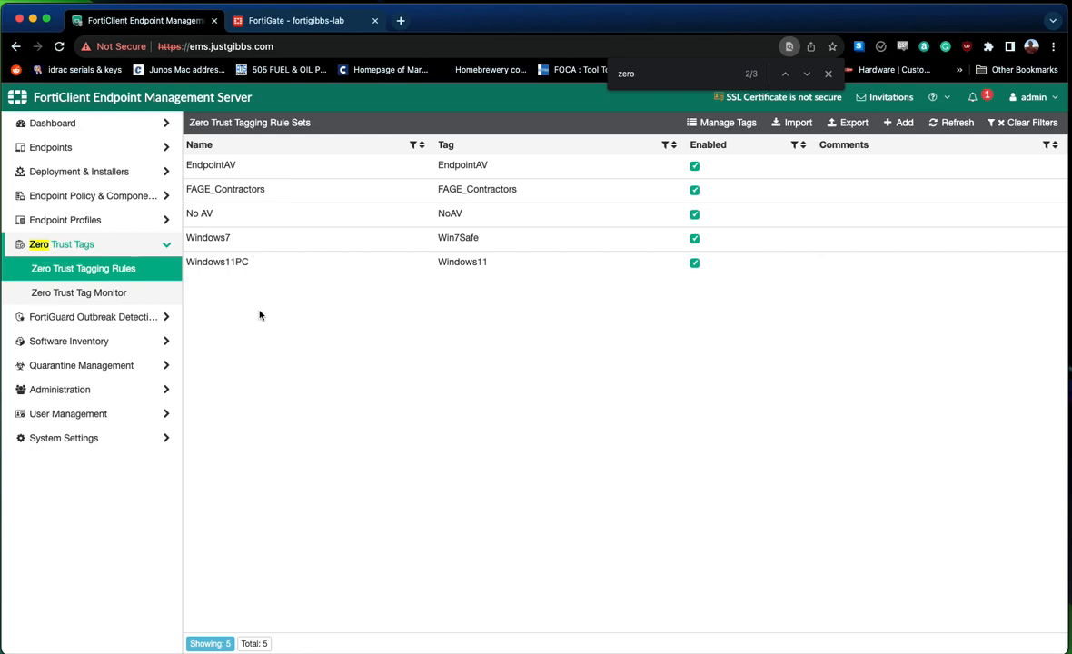
left_click(827, 75)
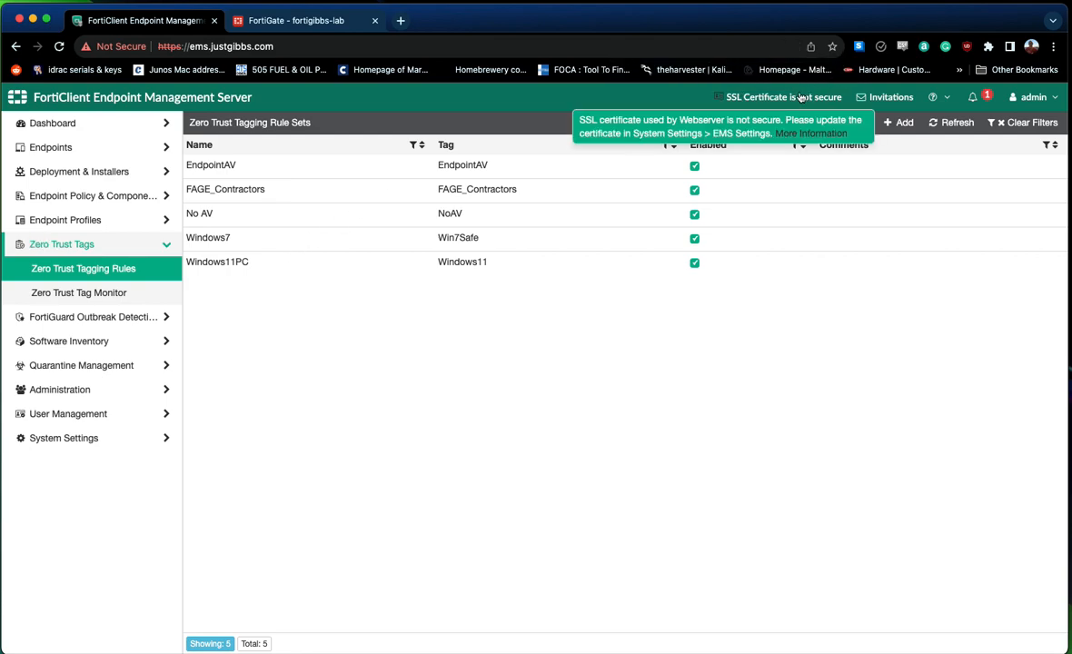
left_click(732, 124)
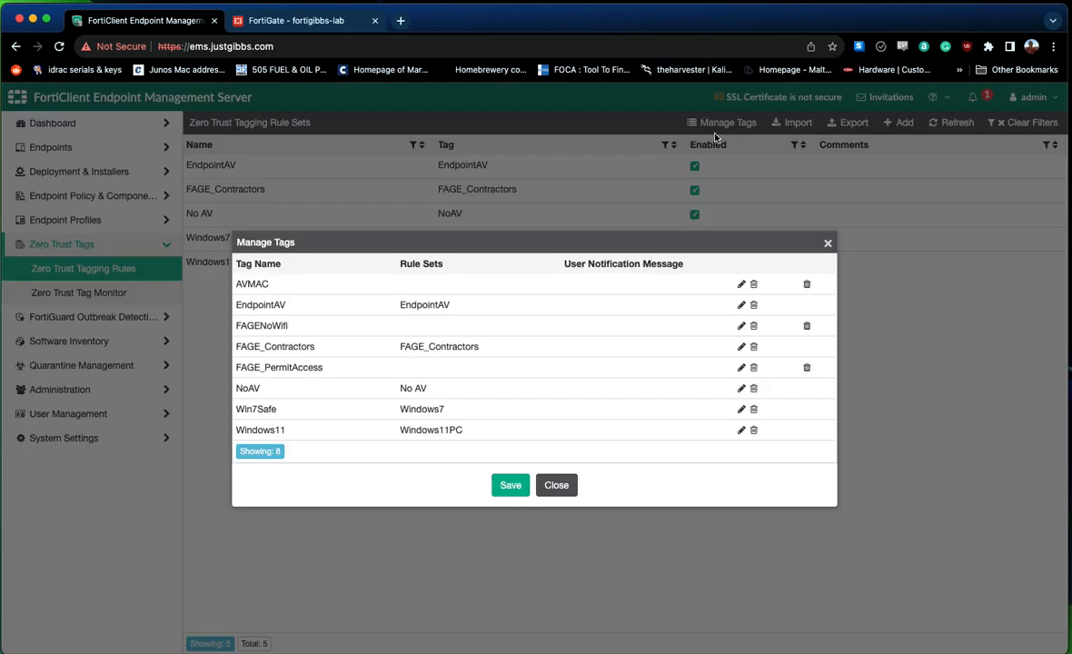
left_click(556, 484)
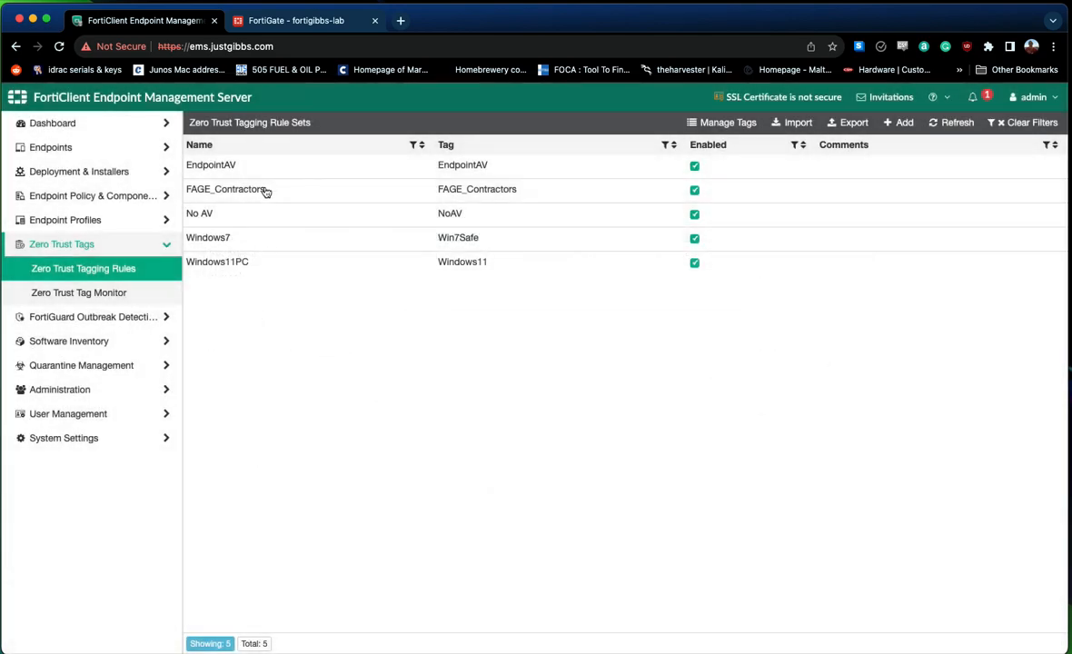
right_click(361, 368)
left_click(331, 353)
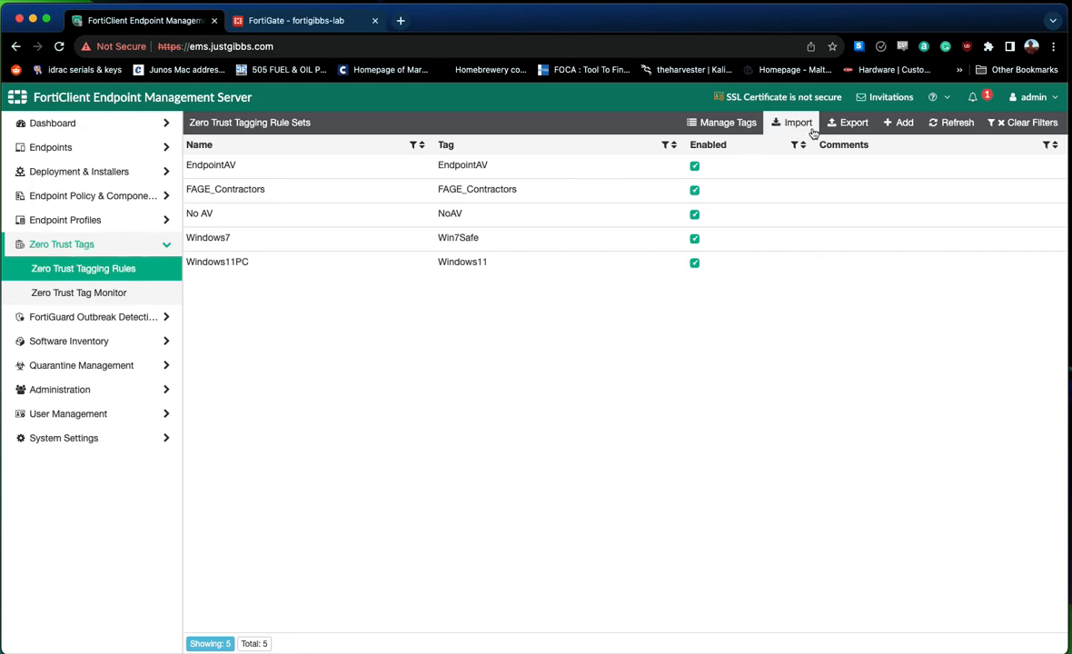
- Start a new Zero Trust tagging rule set named Domain Joined and try to enter DomainJoine as its endpoint tag
left_click(895, 122)
left_click(455, 165)
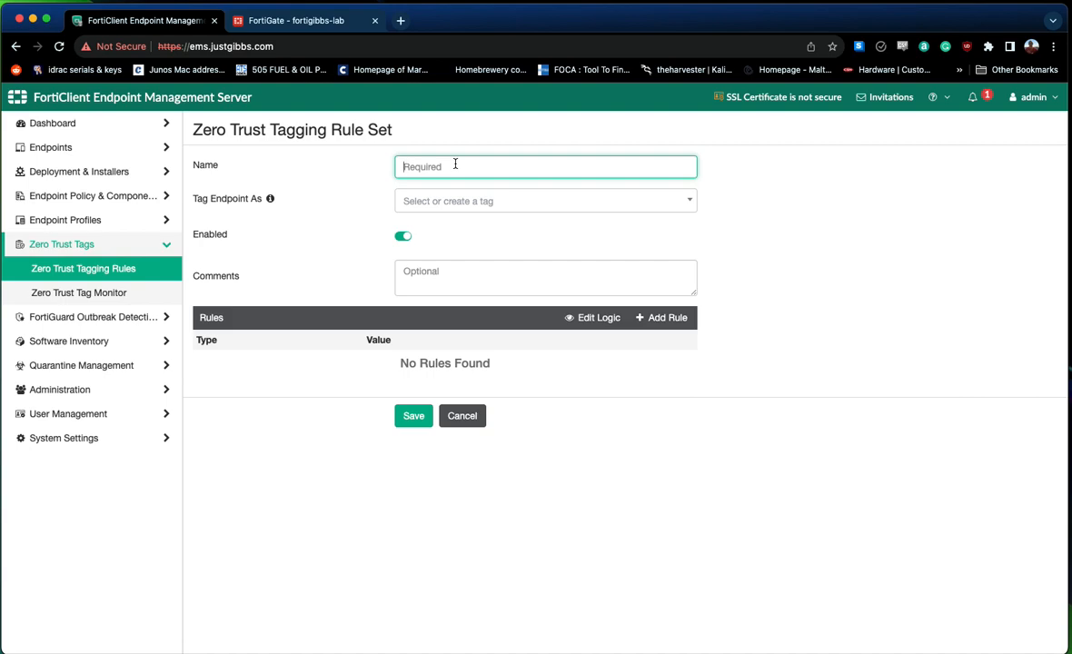
type("Doma")
left_click(458, 201)
type("DomainJoine")
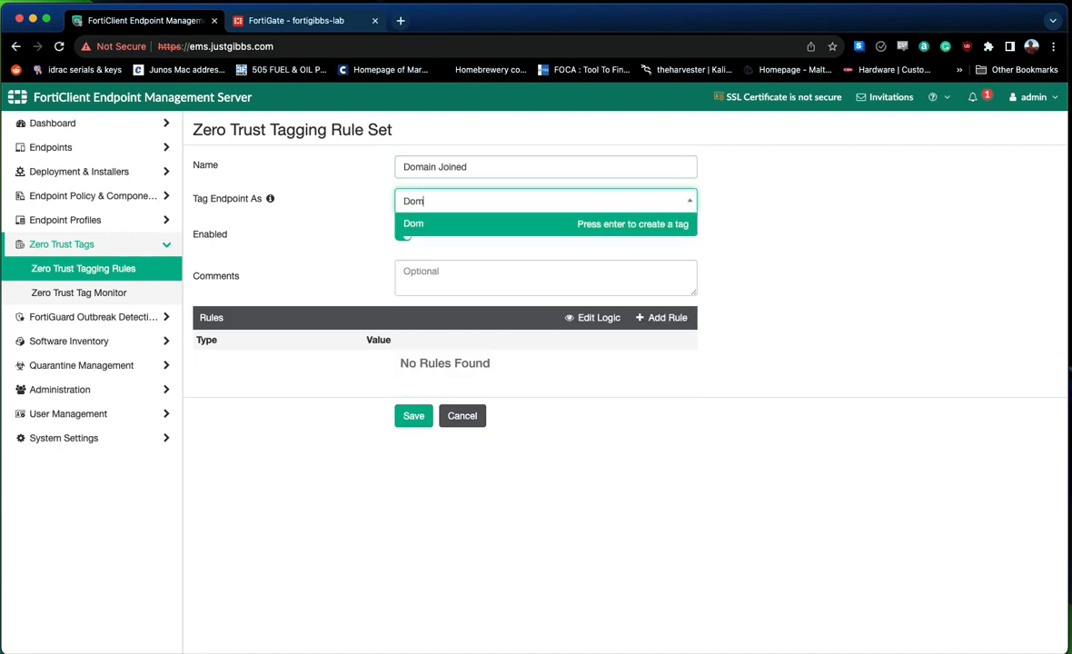
left_click(662, 343)
- Add a Windows rule of type Logged in Domain for justgibbs.com to the rule set and select it in the rules list
left_click(647, 316)
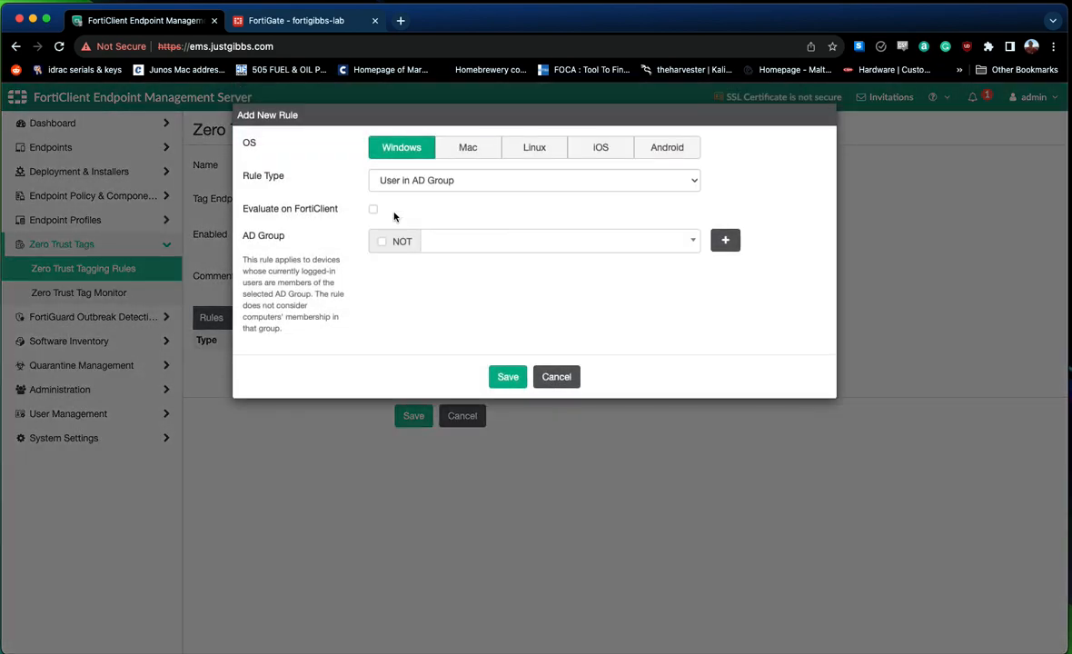
left_click(422, 181)
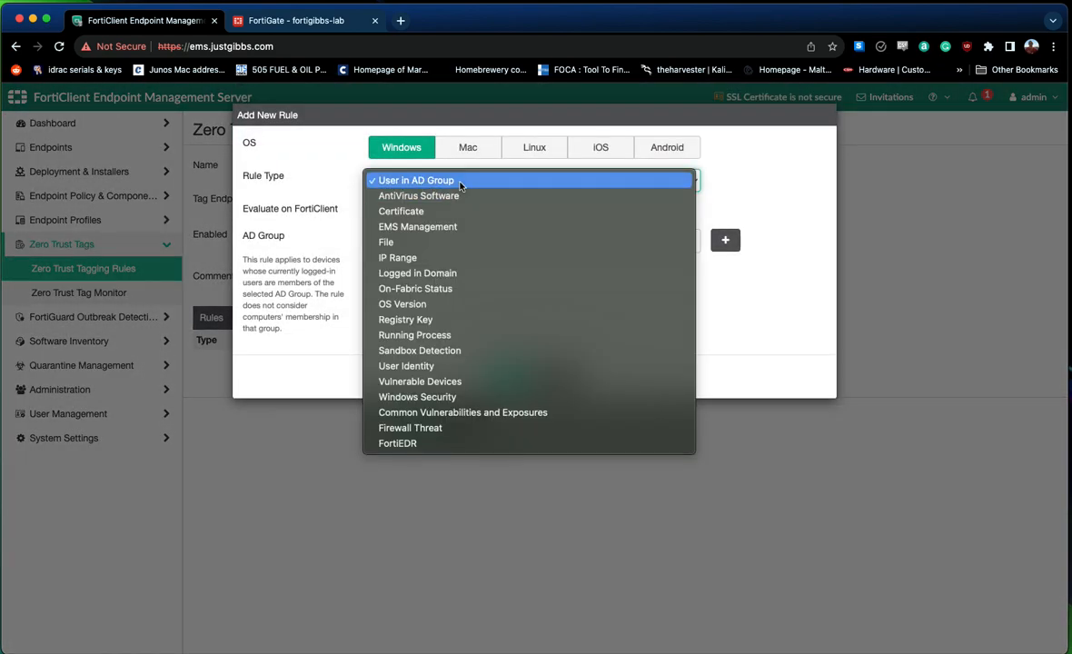
left_click(481, 273)
left_click(410, 213)
type("justgibbs.c0om")
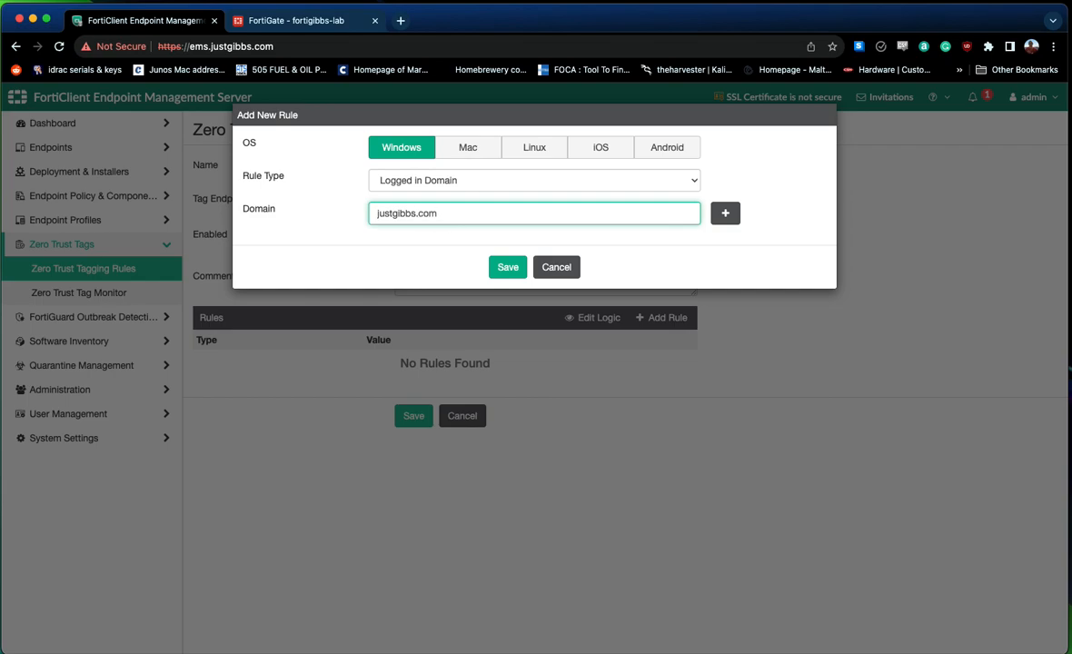
left_click(508, 267)
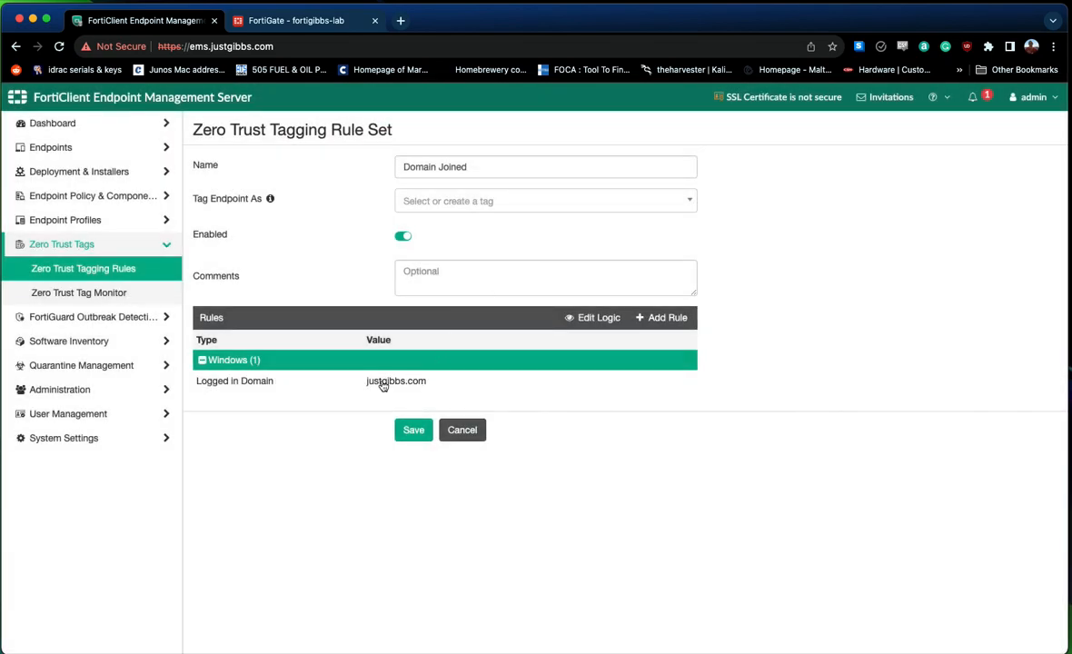
left_click(383, 383)
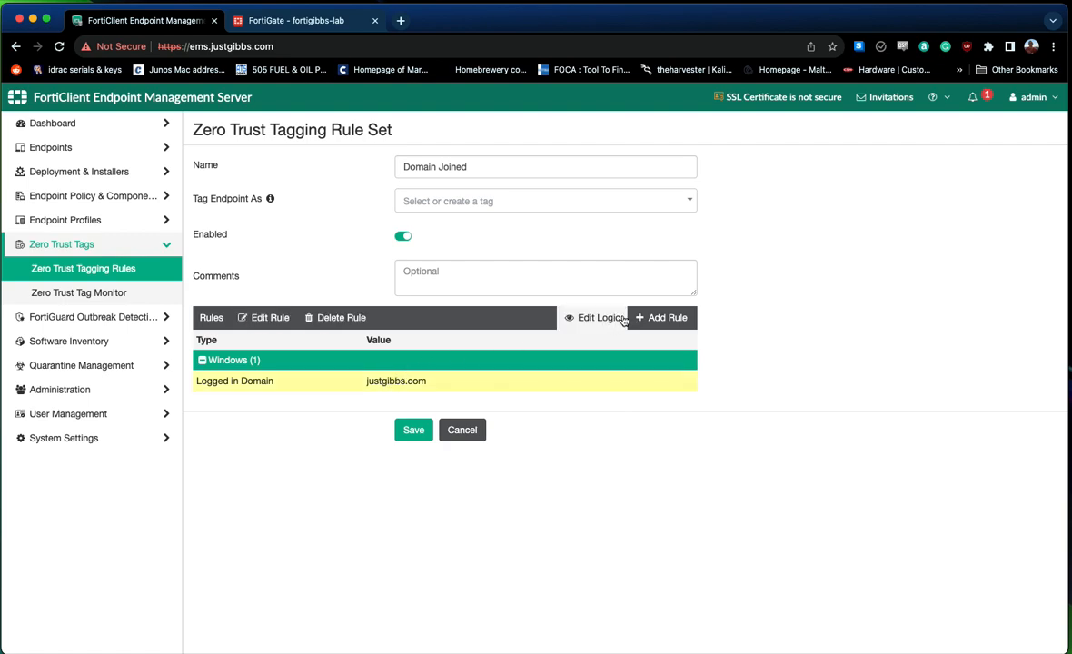
- Add a Windows rule of type User in AD Group for Users/Domain Users to the Domain Joined rule set
left_click(668, 318)
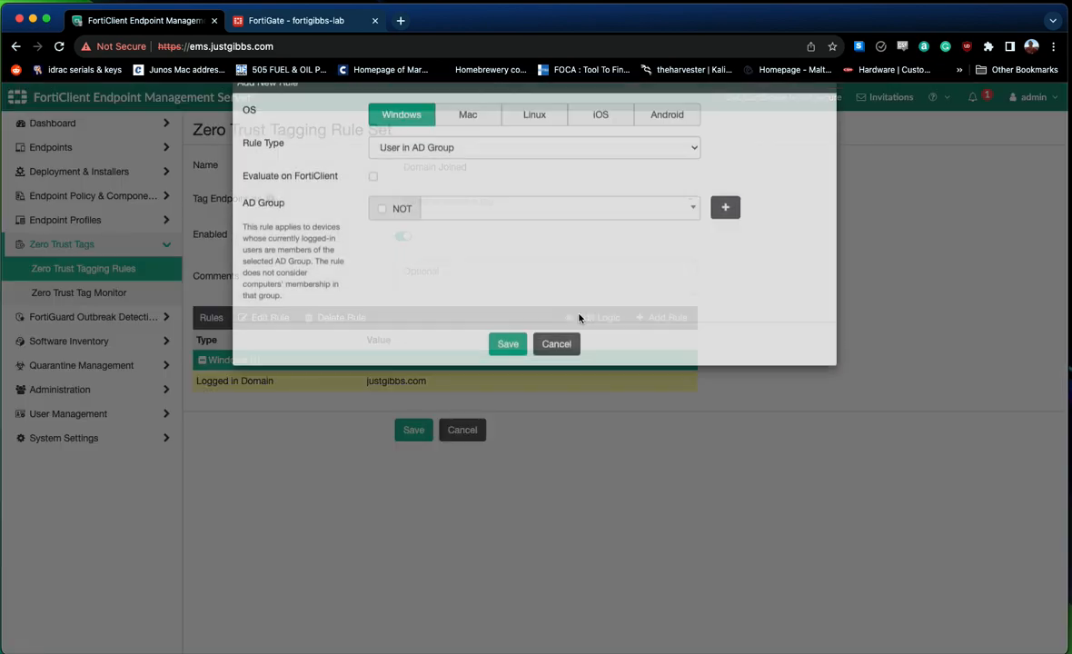
left_click(442, 182)
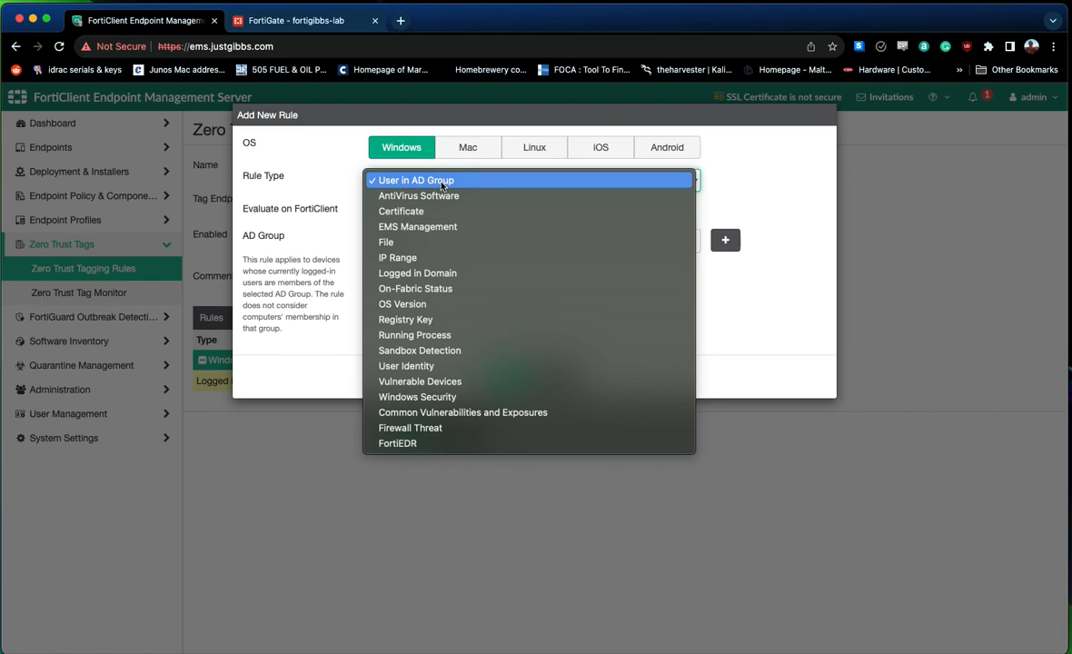
left_click(441, 182)
left_click(435, 241)
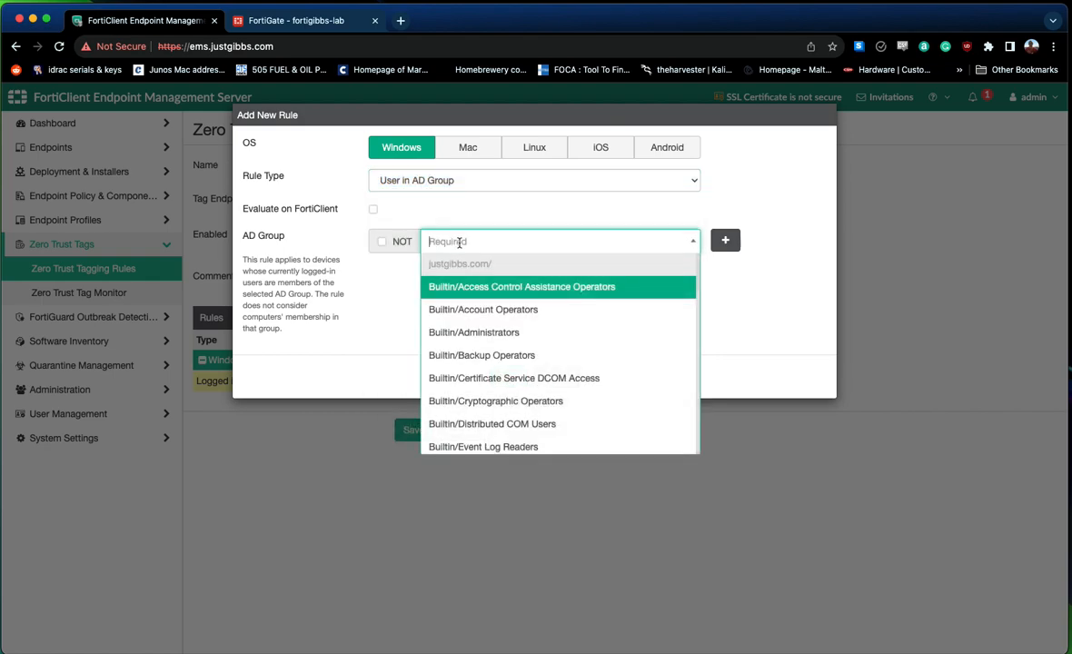
scroll(538, 377, "down", 4)
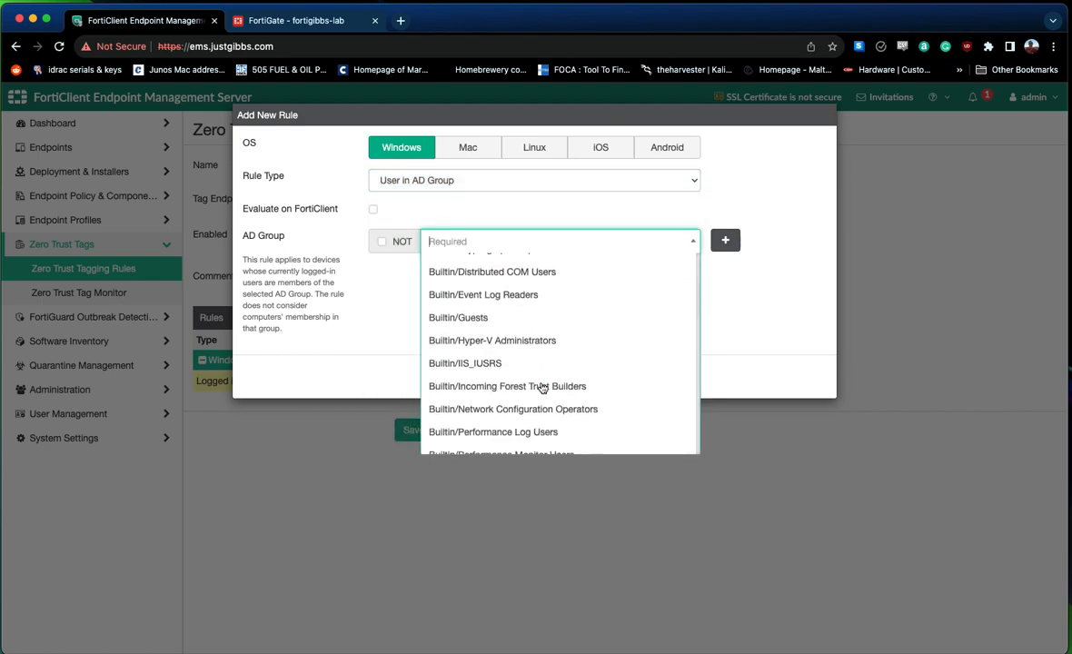
scroll(532, 350, "down", 10)
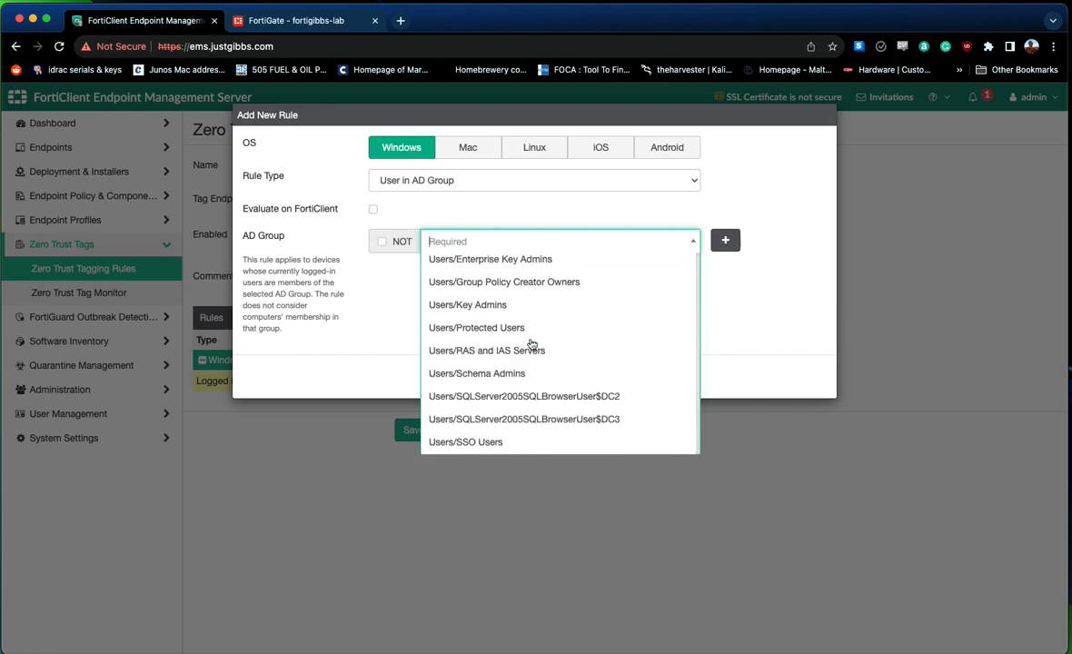
scroll(491, 420, "up", 2)
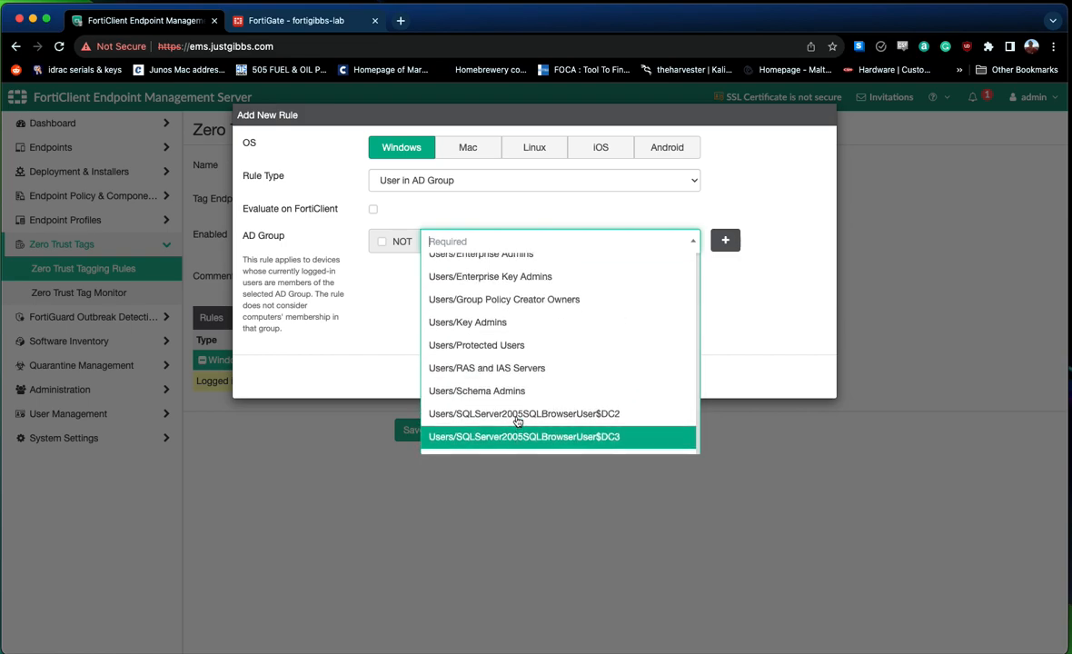
scroll(517, 421, "up", 3)
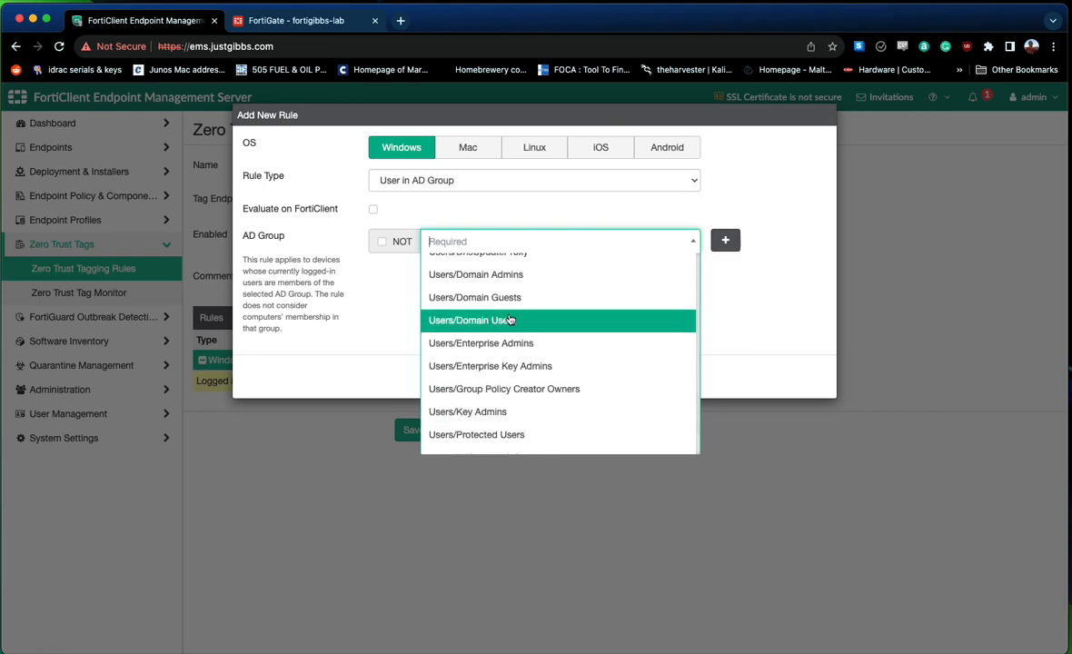
left_click(509, 317)
left_click(507, 376)
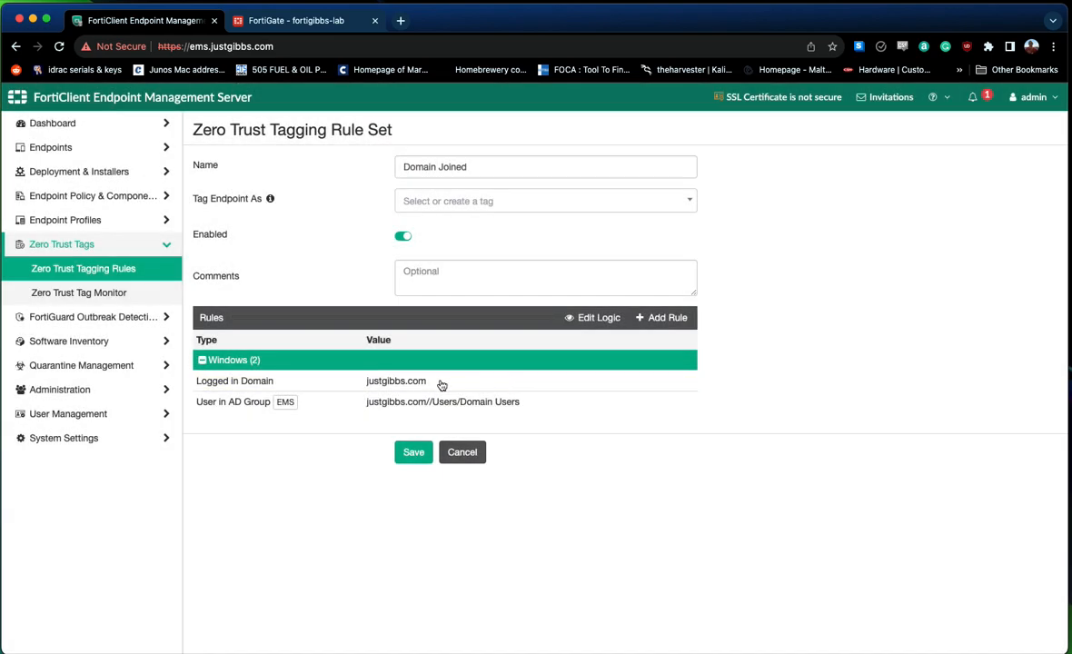
- Enable custom rule logic for the Domain Joined rule set and select the operator in the expression "1 and 2"
left_click(591, 317)
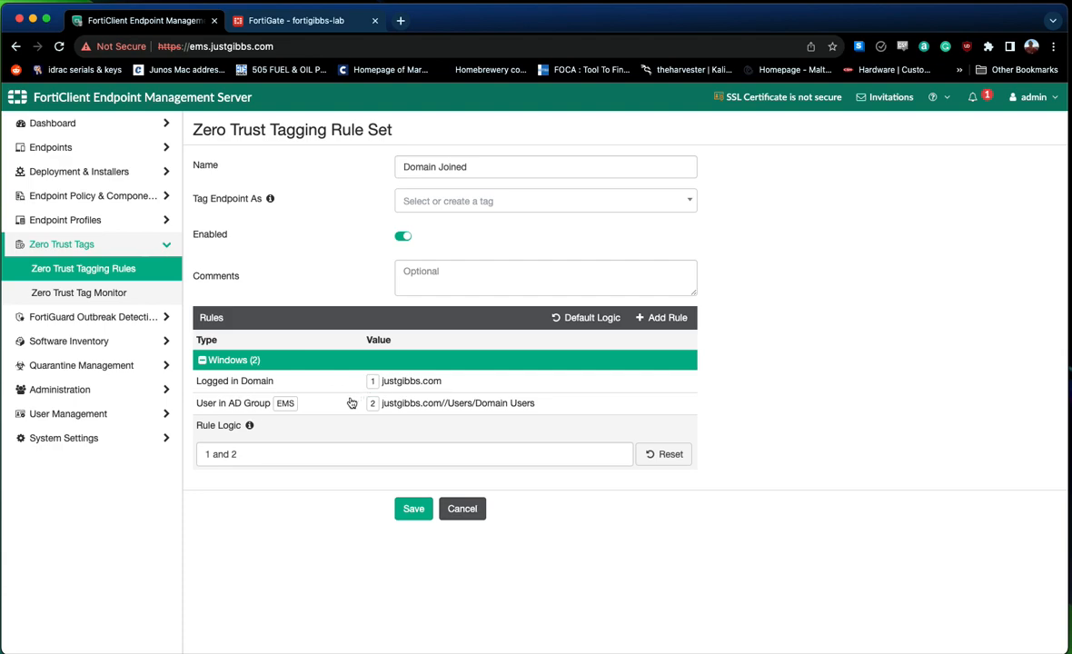
left_click(202, 456)
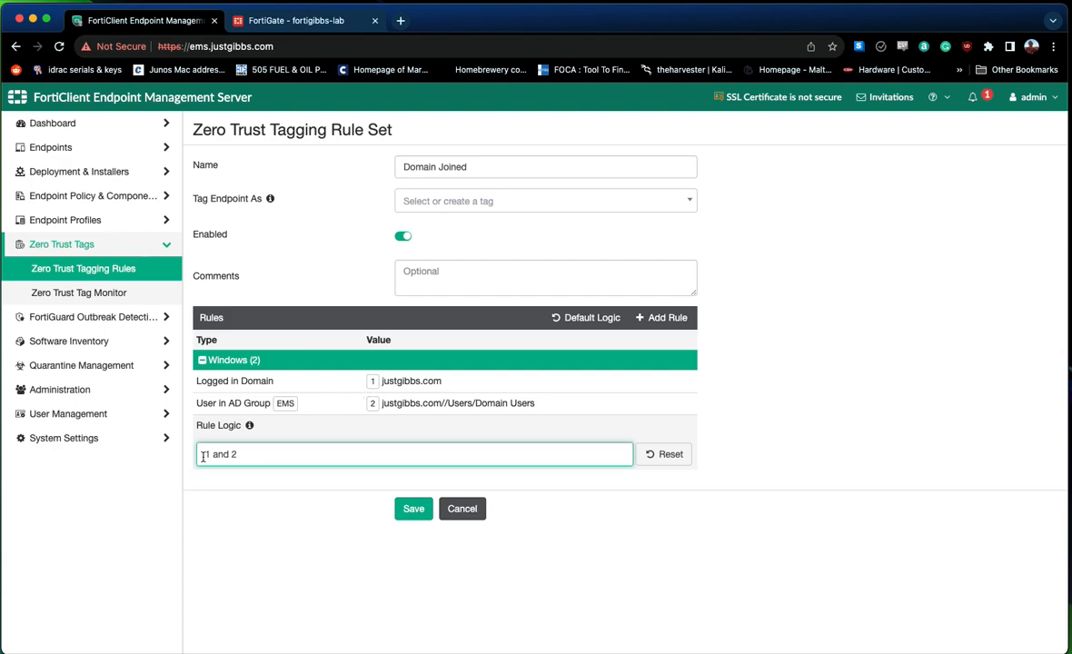
double_click(222, 457)
- Switch to FortiGate, open the TestWin11 firewall policy for editing and set its action to ACCEPT
left_click(302, 20)
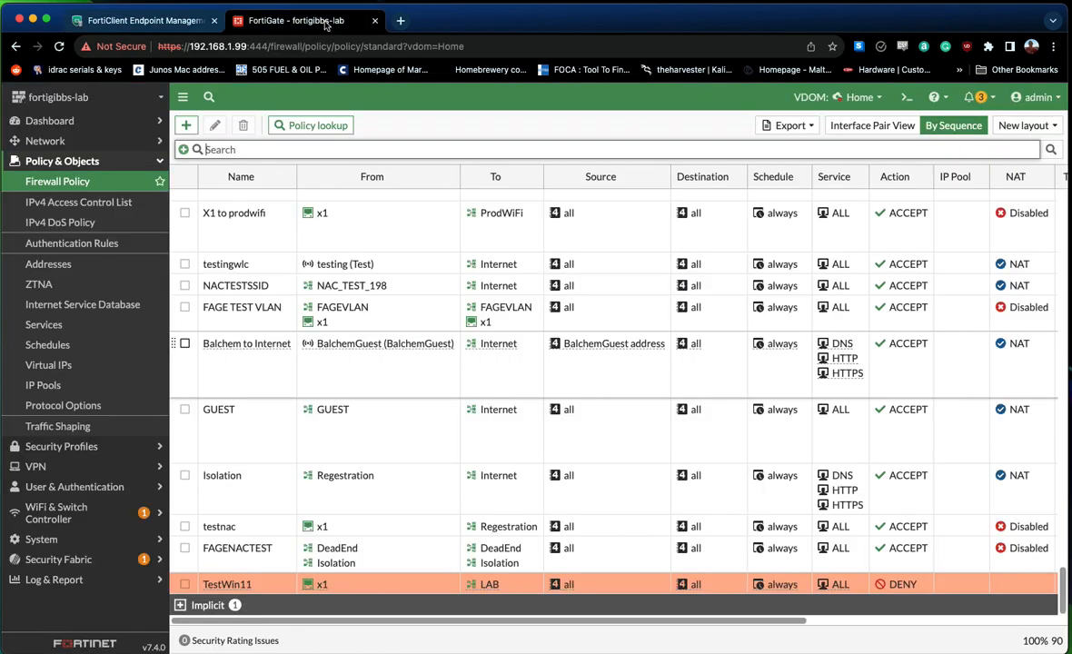
double_click(243, 586)
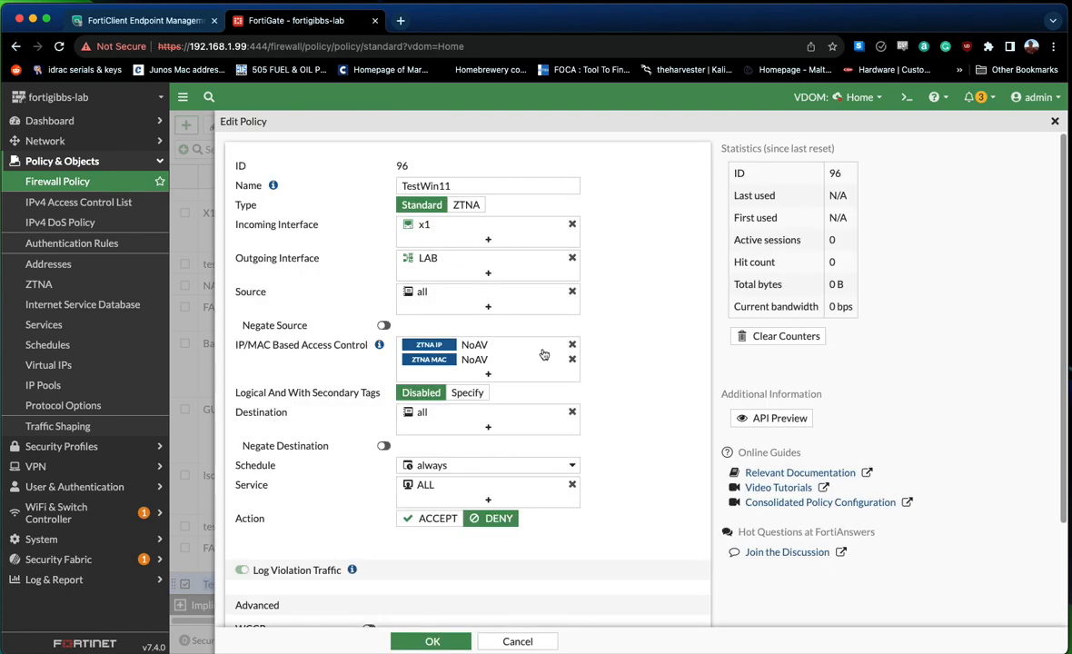
left_click(438, 525)
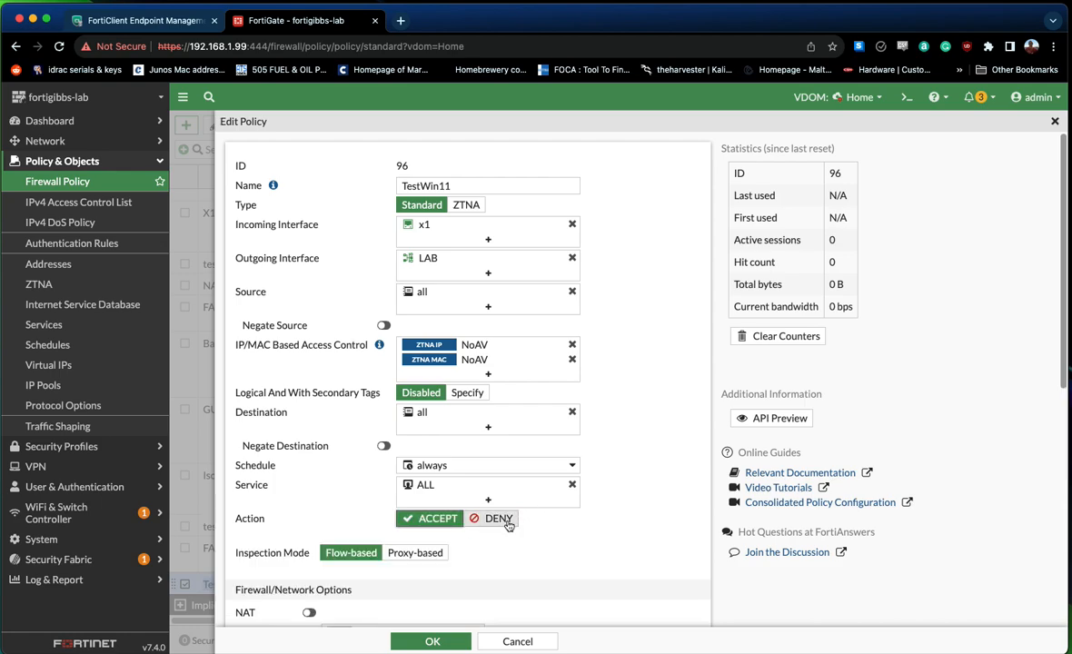